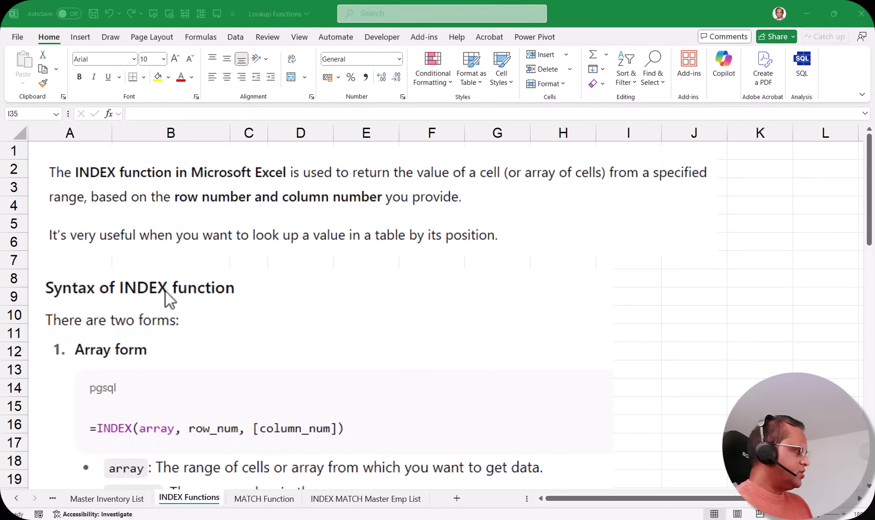
# Step: Review the INDEX function notes, comparing the syntax and arguments of the array form and the reference form
pyautogui.scroll(-4, 180, 311)
pyautogui.scroll(2, 92, 295)
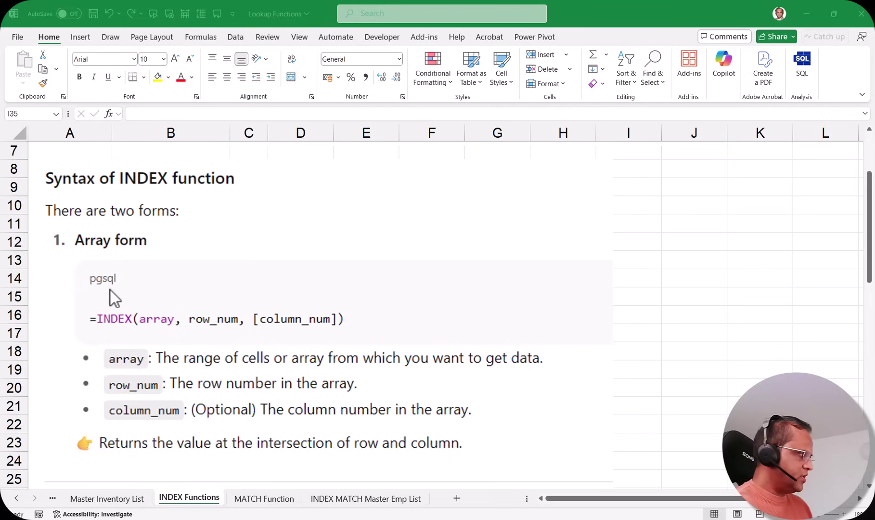
pyautogui.scroll(-5, 260, 348)
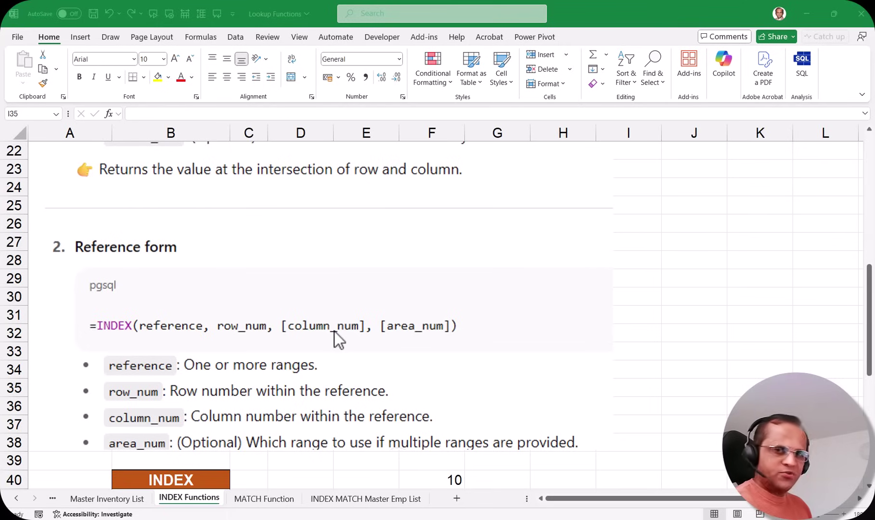
pyautogui.scroll(-1, 353, 370)
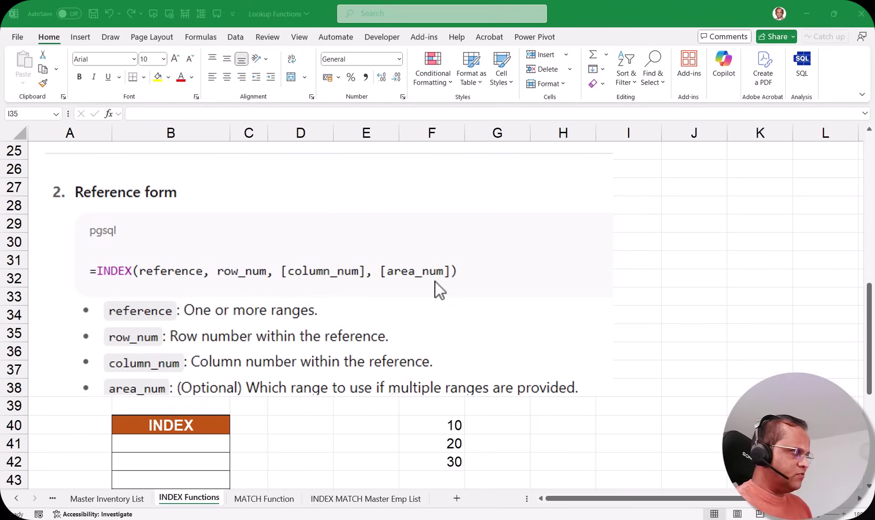
pyautogui.scroll(-4, 162, 218)
pyautogui.scroll(4, 352, 254)
pyautogui.scroll(4, 199, 293)
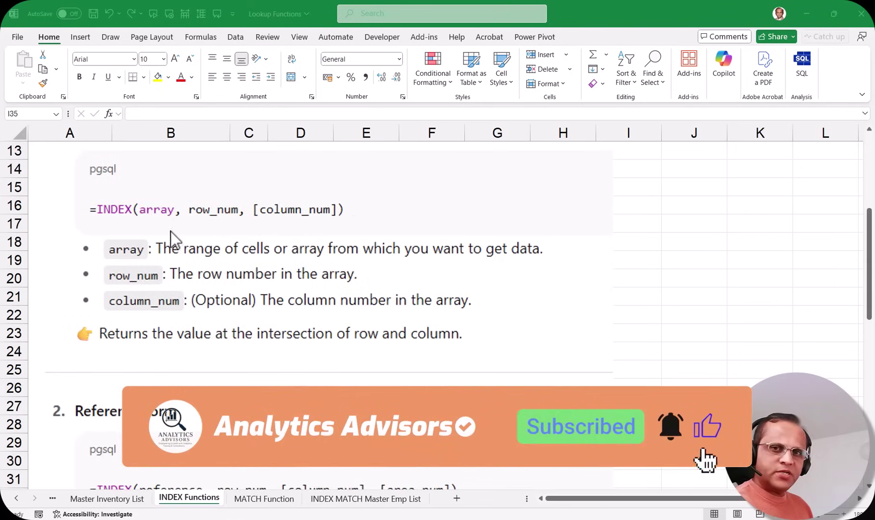
pyautogui.scroll(-3, 169, 222)
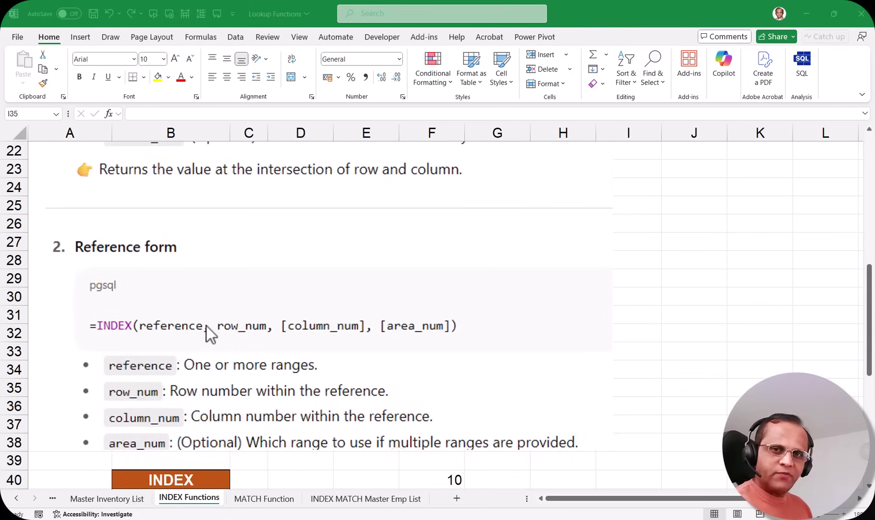
# Step: Start an INDEX formula in cell B41 and open its function arguments using the array;row_num;column_num form
pyautogui.scroll(-4, 213, 332)
pyautogui.click(181, 281)
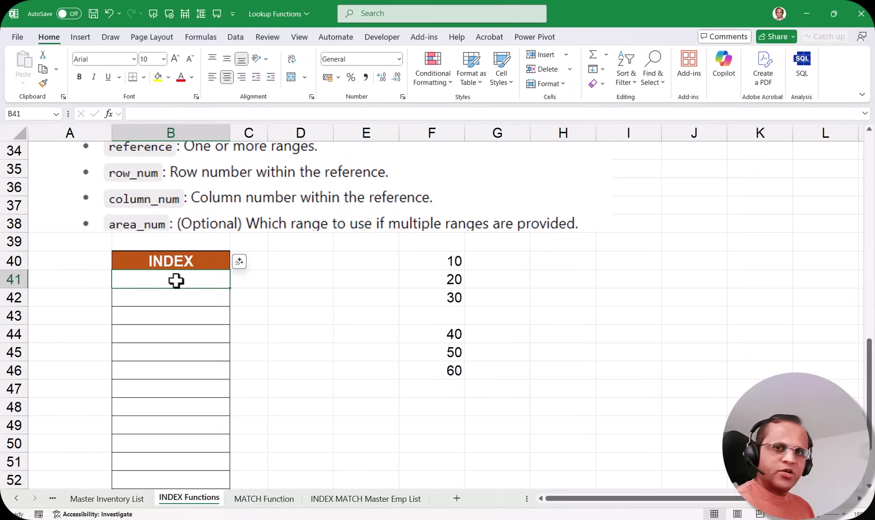
pyautogui.write('=inde')
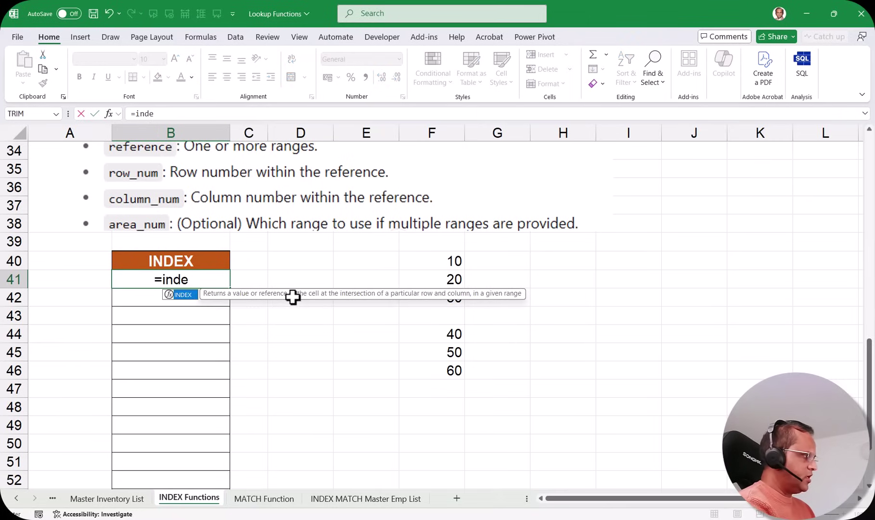
pyautogui.press('Tab')
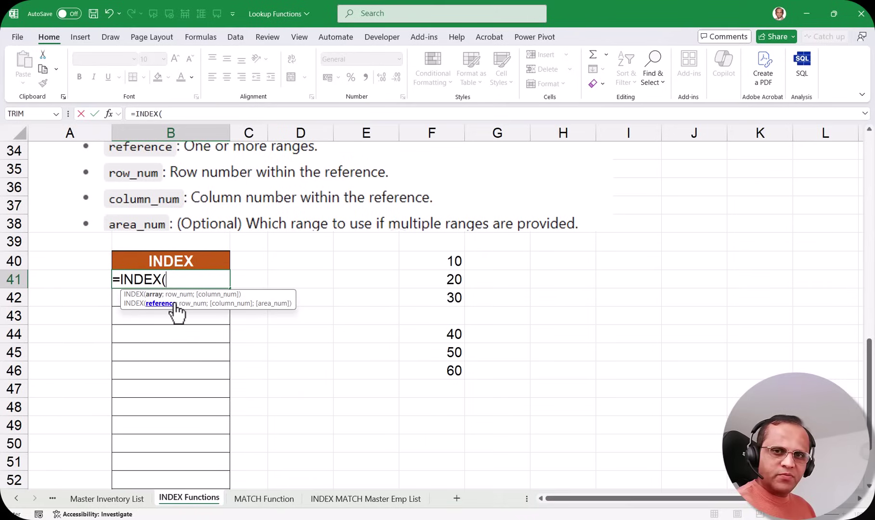
pyautogui.click(108, 114)
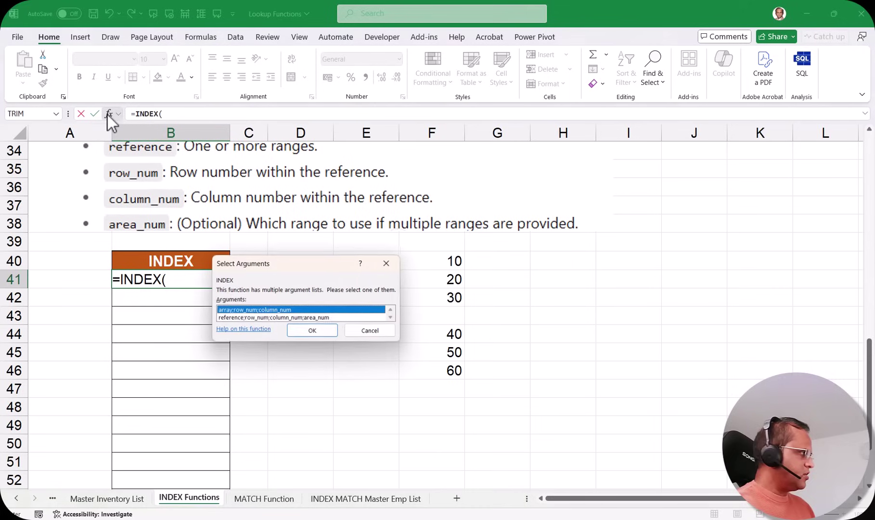
pyautogui.moveTo(325, 264); pyautogui.dragTo(376, 253)
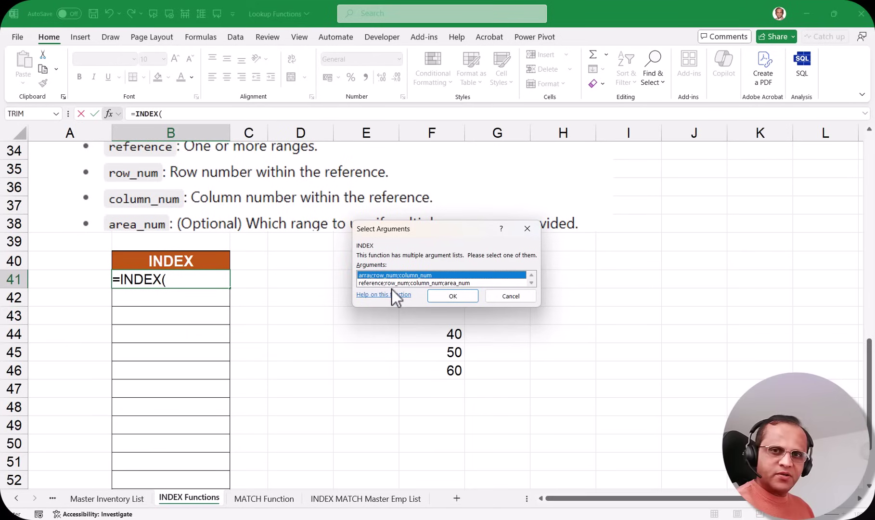
pyautogui.moveTo(409, 228); pyautogui.dragTo(488, 242)
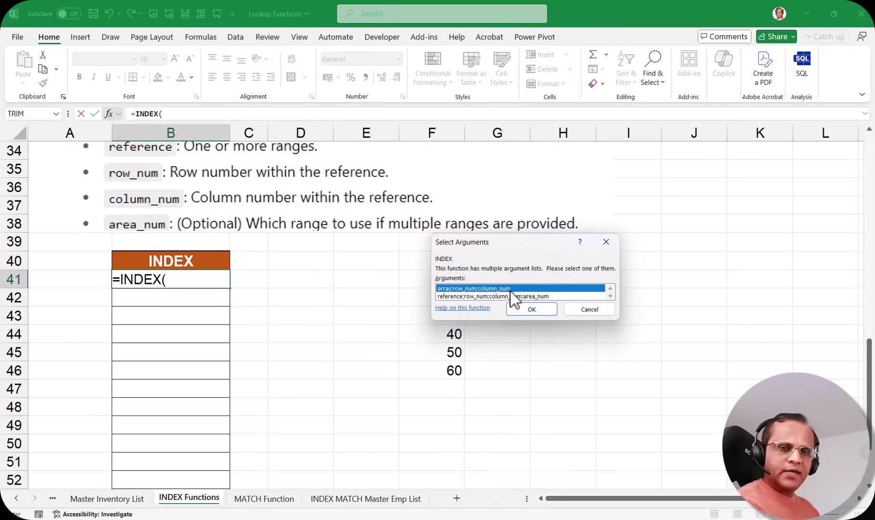
pyautogui.click(531, 310)
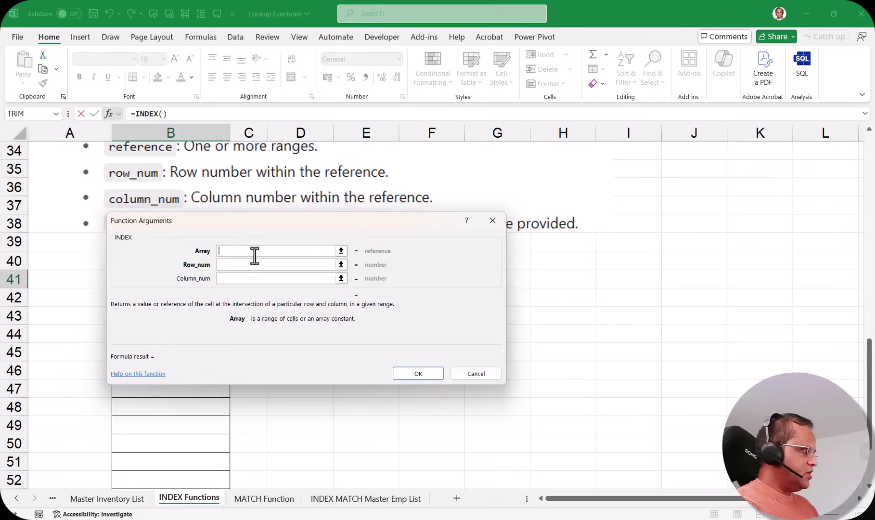
pyautogui.moveTo(249, 221); pyautogui.dragTo(409, 199)
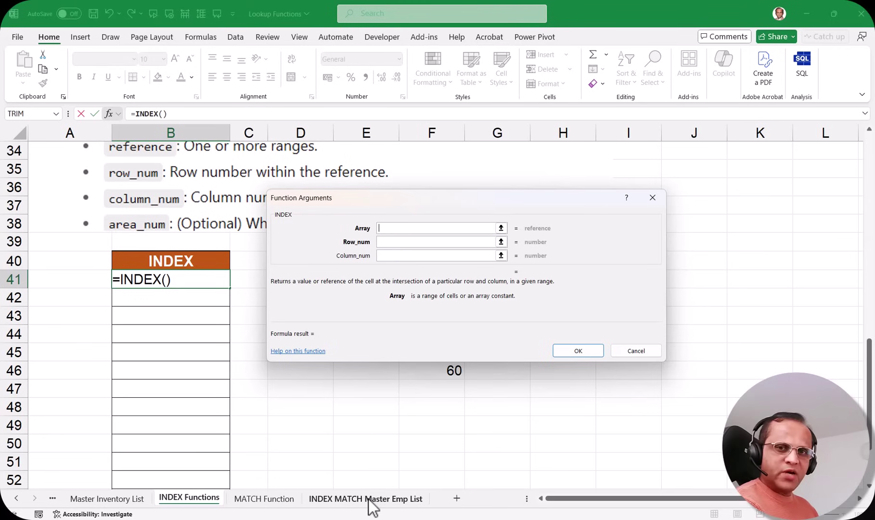
# Step: Set the INDEX array argument to range A1:I38 on the INDEX MATCH Master Emp List sheet
pyautogui.click(387, 501)
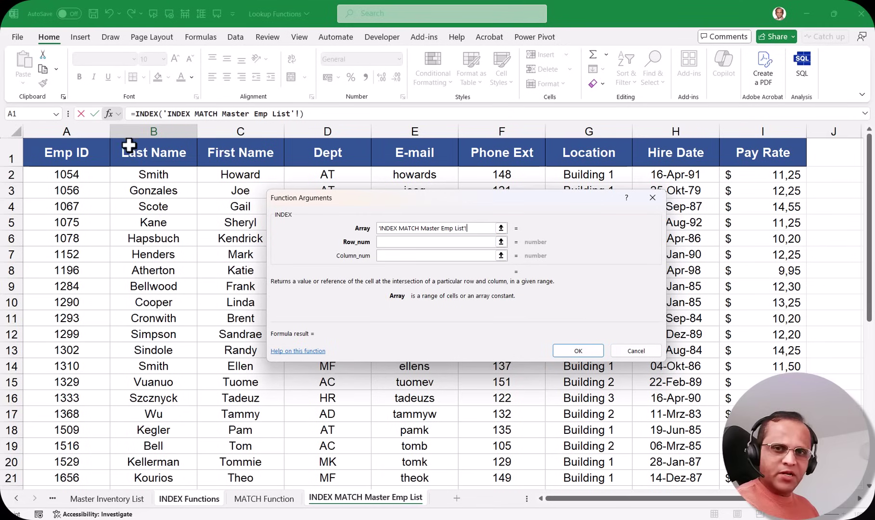
pyautogui.click(77, 146)
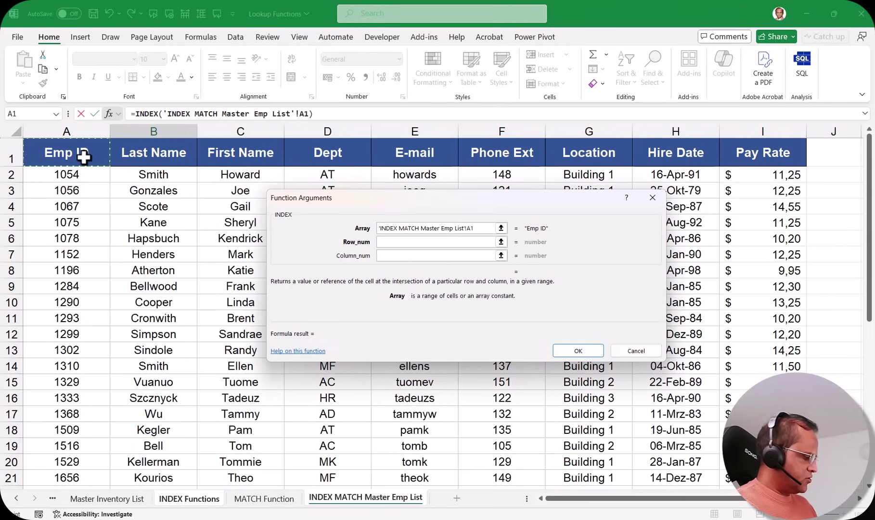
pyautogui.hotkey('ctrl', 'a')
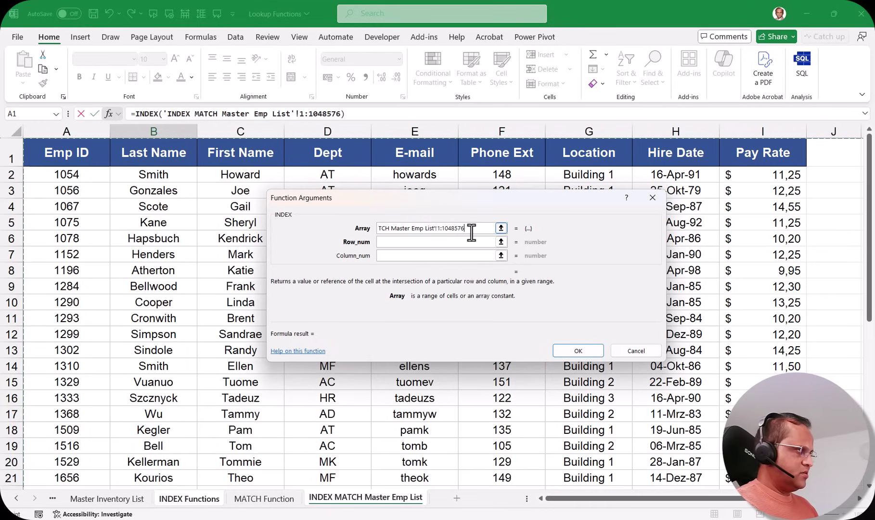
pyautogui.moveTo(465, 229); pyautogui.dragTo(439, 229)
pyautogui.press('BackSpace')
pyautogui.click(439, 229)
pyautogui.write('A')
pyautogui.scroll(-10, 810, 225)
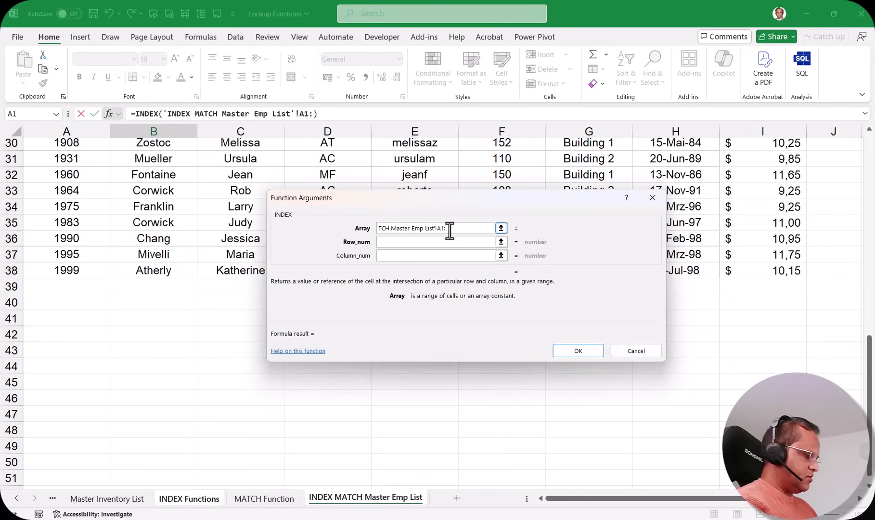
pyautogui.write('I38')
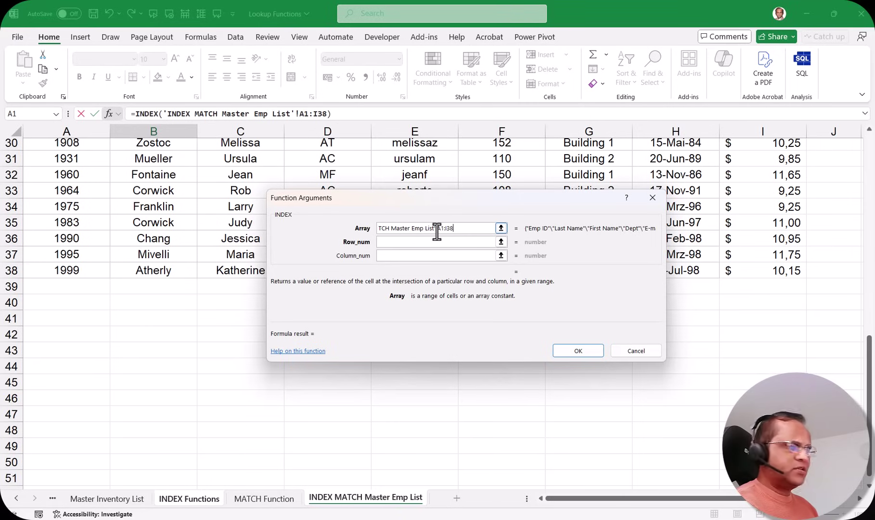
# Step: Set the row number to 10 and the column number to 5, and complete the INDEX formula in B41
pyautogui.click(403, 240)
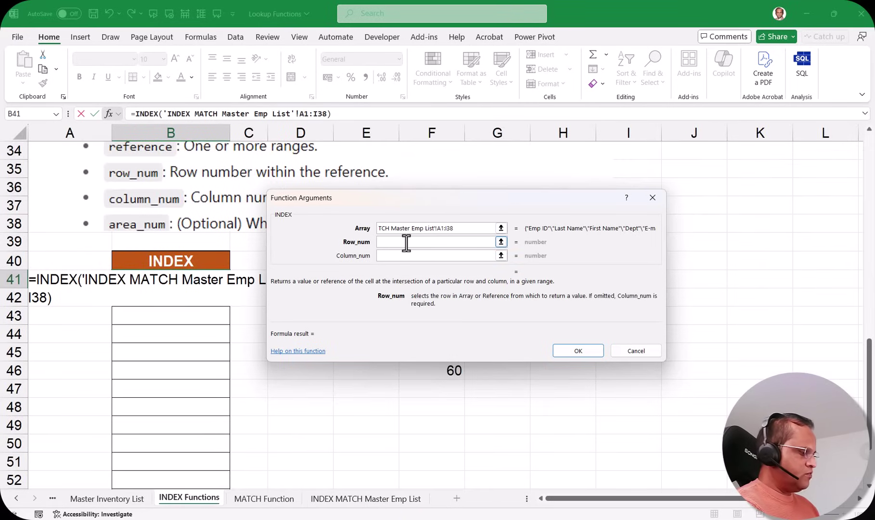
pyautogui.write('10')
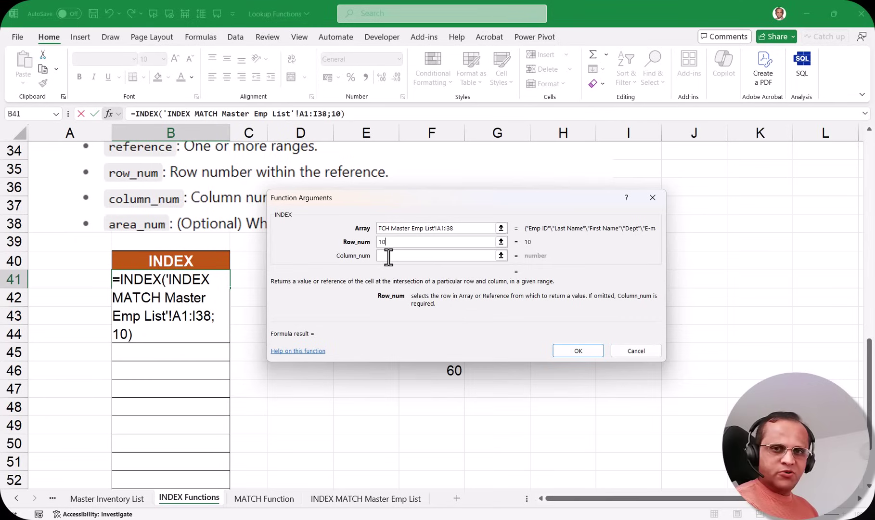
pyautogui.click(388, 255)
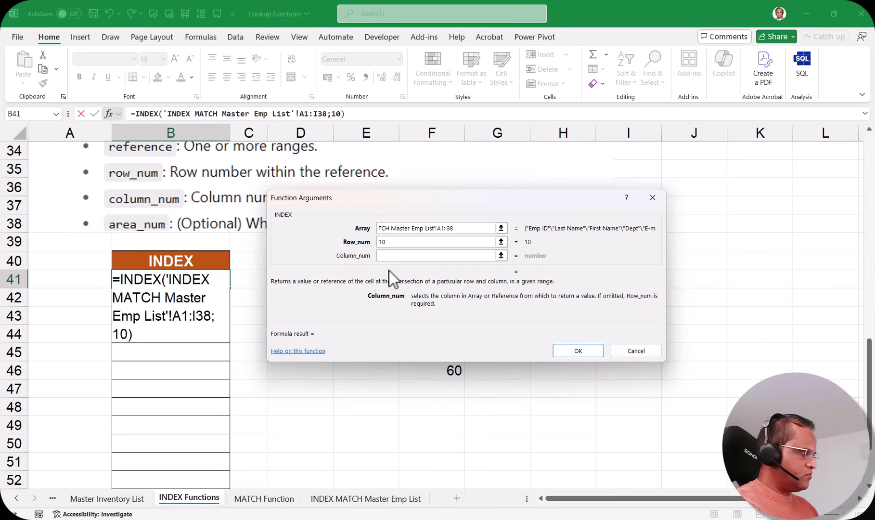
pyautogui.write('5')
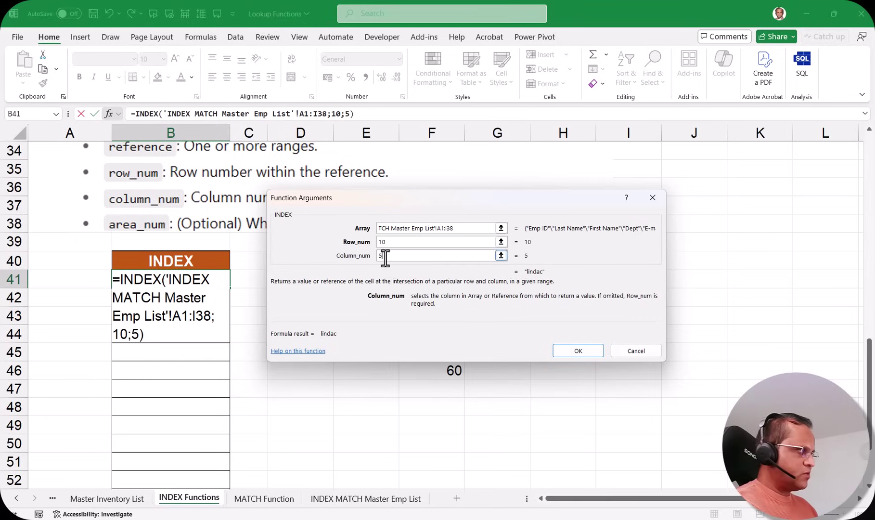
pyautogui.click(459, 228)
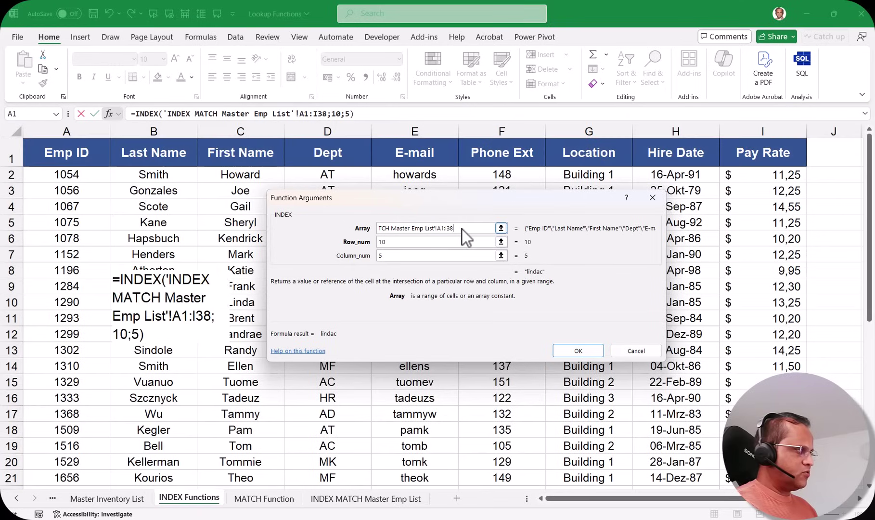
pyautogui.press('Home')
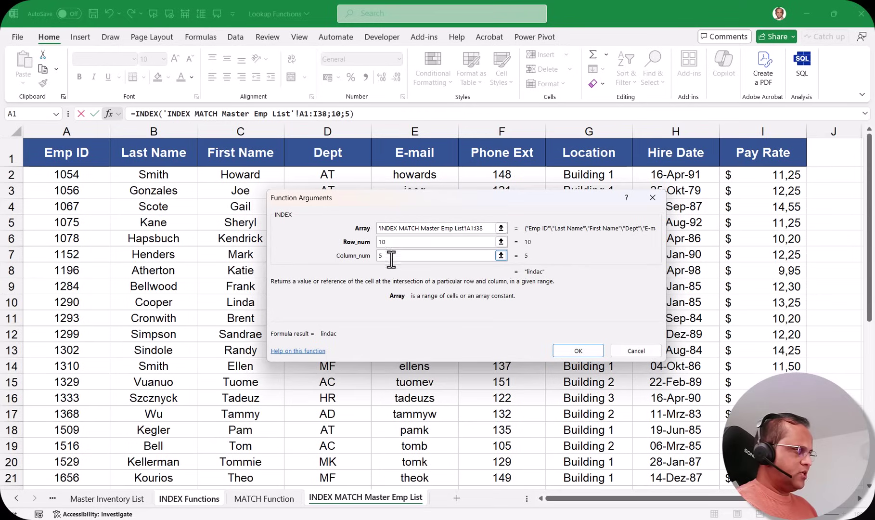
pyautogui.click(578, 350)
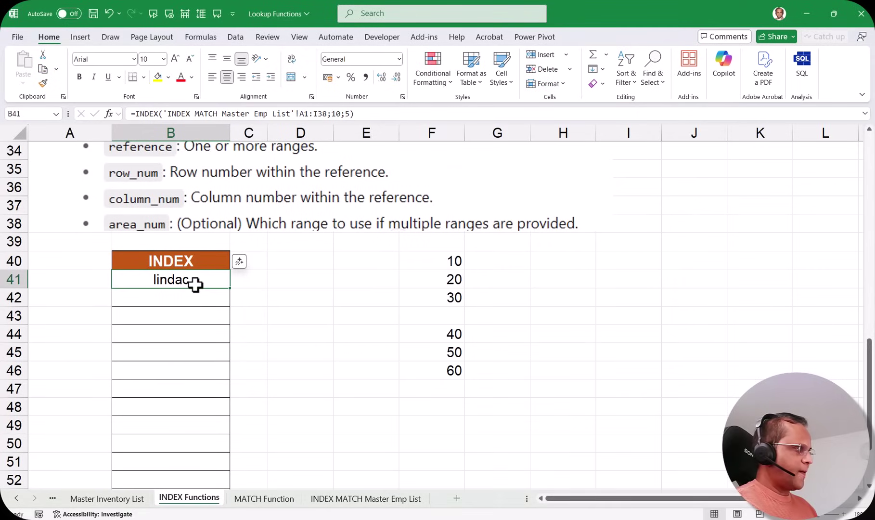
# Step: Highlight row 10 and column E together on the INDEX MATCH Master Emp List sheet to check their intersection
pyautogui.click(375, 503)
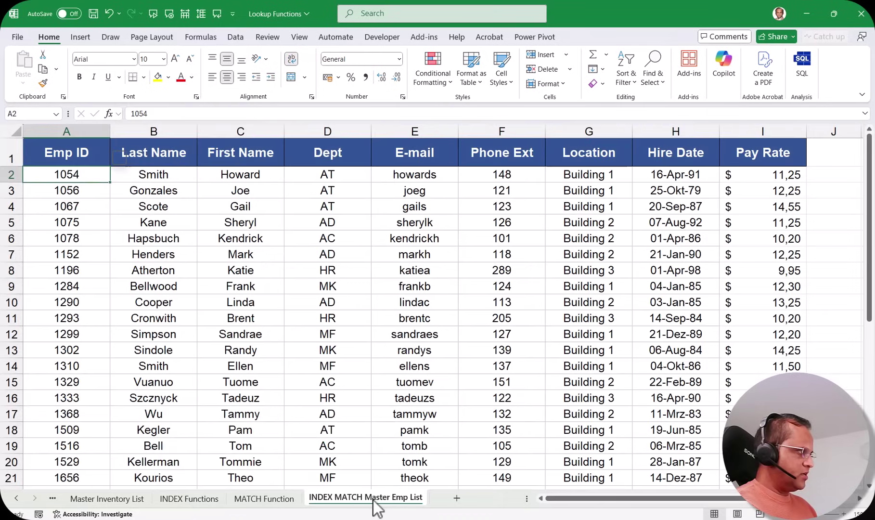
pyautogui.click(7, 301)
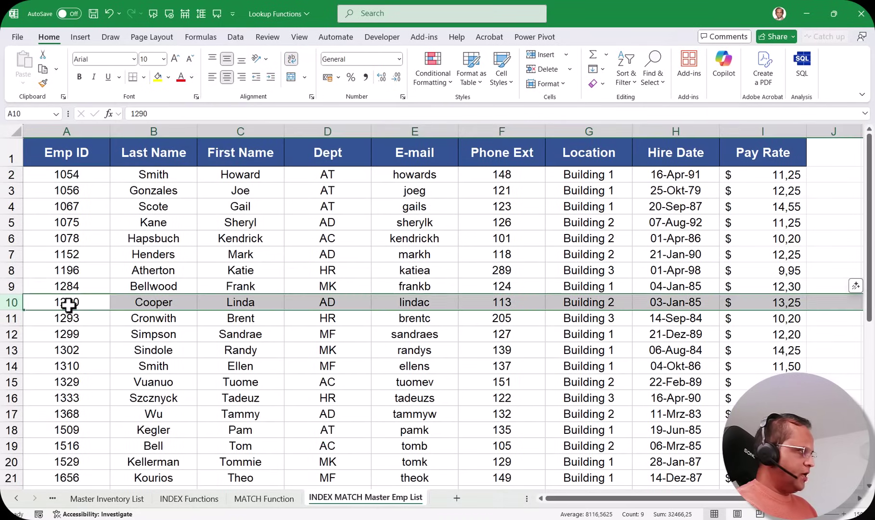
pyautogui.keyDown('ctrl'); pyautogui.click(397, 130); pyautogui.keyUp('ctrl')
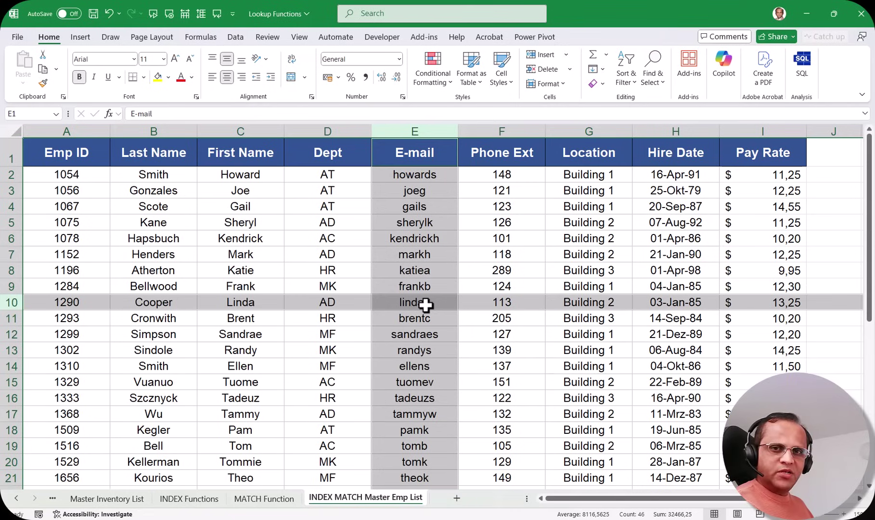
# Step: Start an INDEX formula in cell B42 of the INDEX Functions sheet and open its arguments in array form
pyautogui.hotkey('ctrl', 'pageup')
pyautogui.hotkey('ctrl', 'pageup')
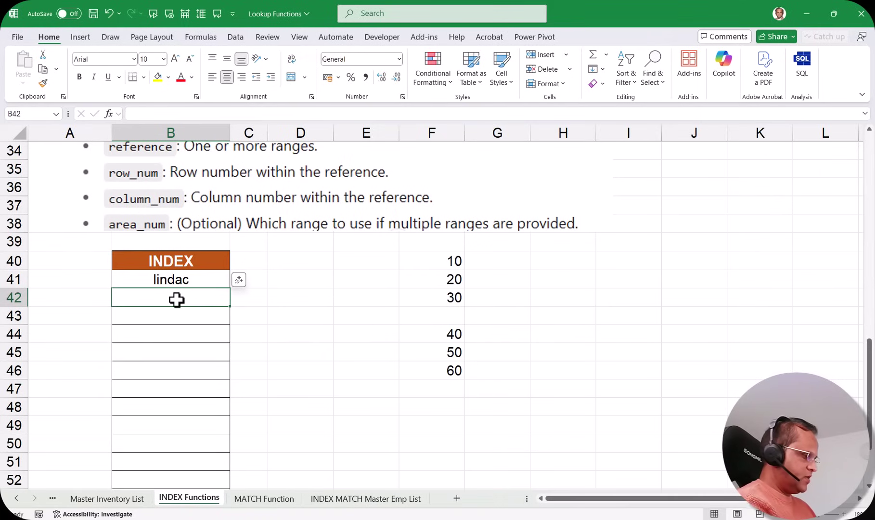
pyautogui.write('=INDEX(')
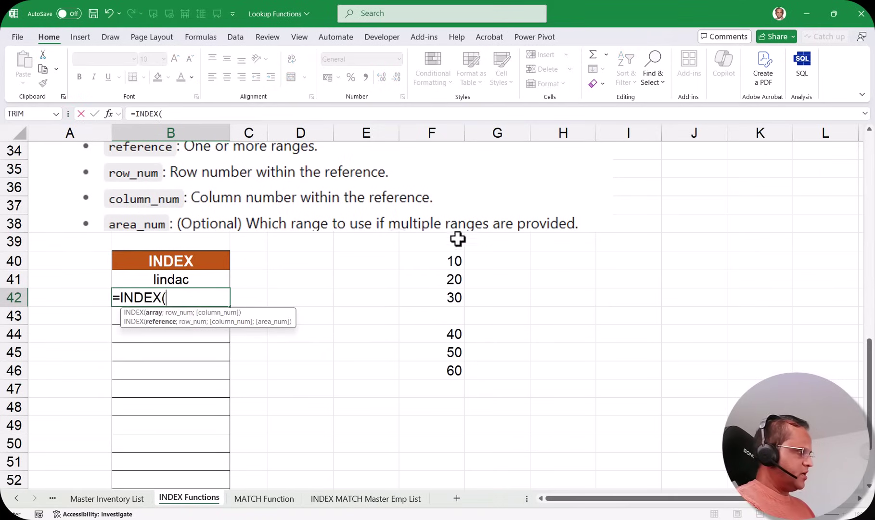
pyautogui.click(110, 116)
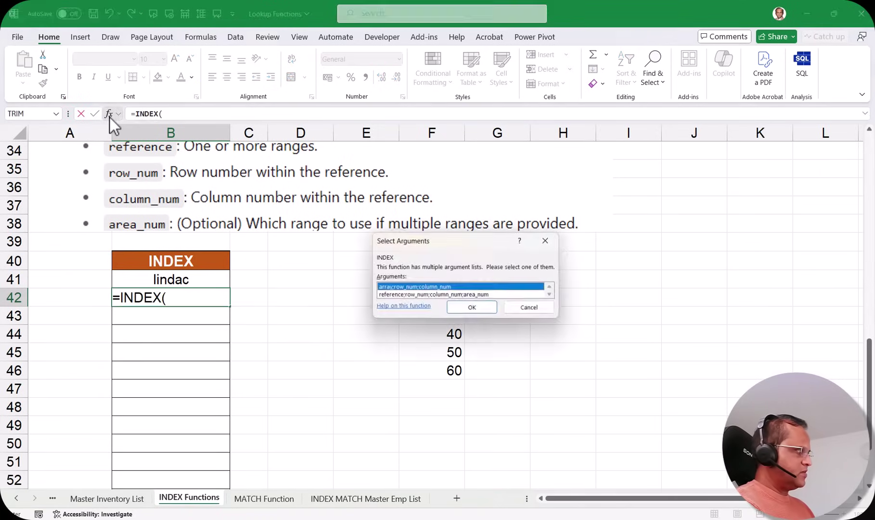
pyautogui.moveTo(450, 238); pyautogui.dragTo(477, 194)
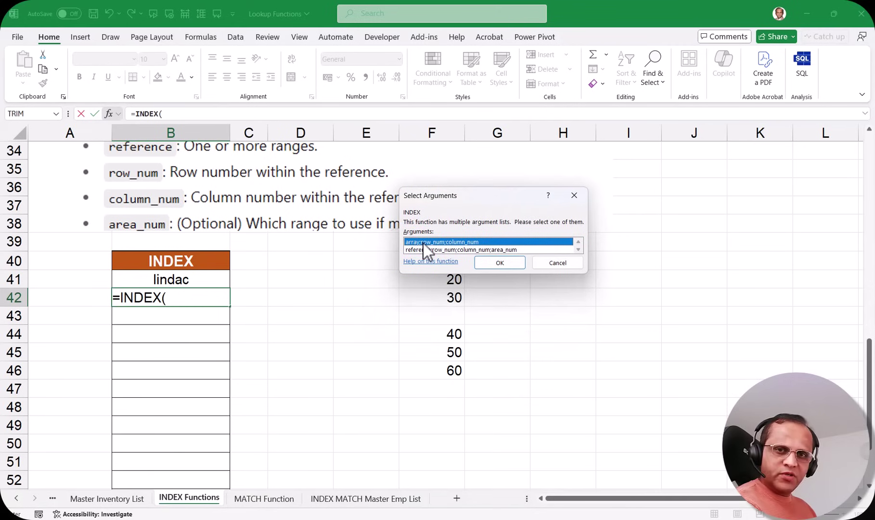
pyautogui.click(506, 265)
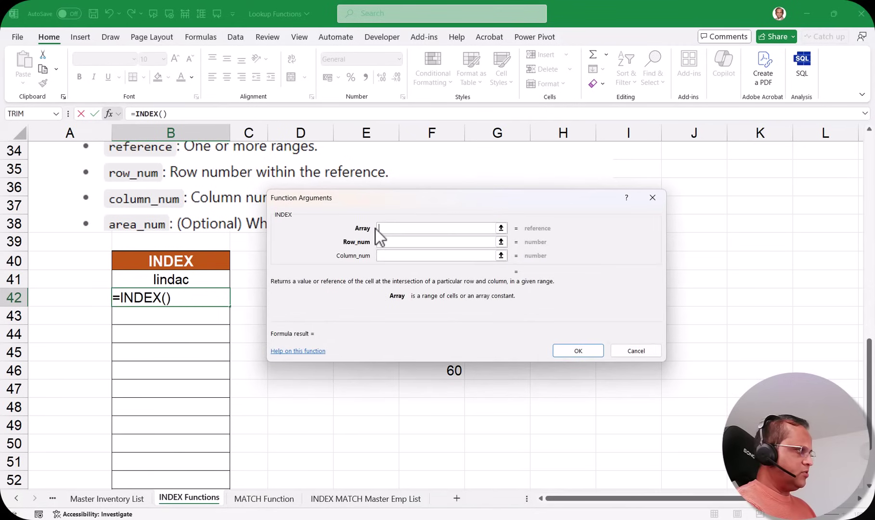
# Step: Set the INDEX array to column A of the INDEX MATCH Master Emp List sheet and the row number to 15, completing the formula in B42
pyautogui.click(373, 499)
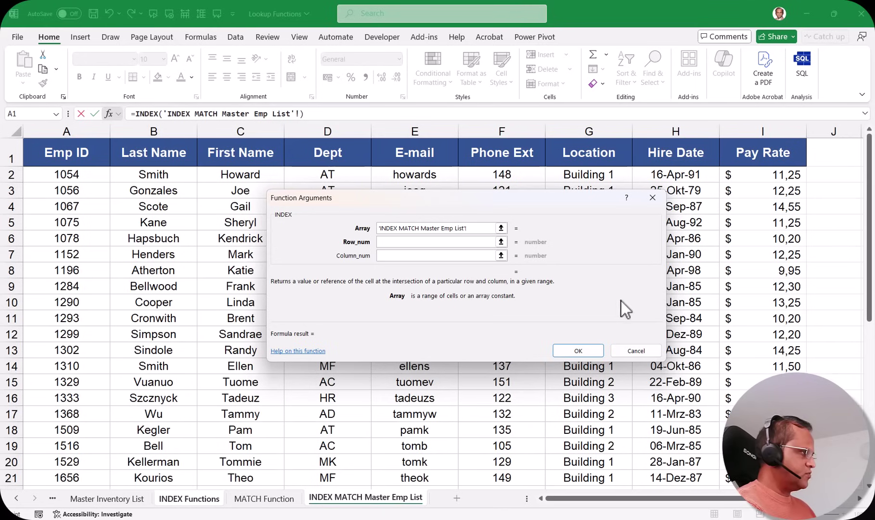
pyautogui.click(67, 131)
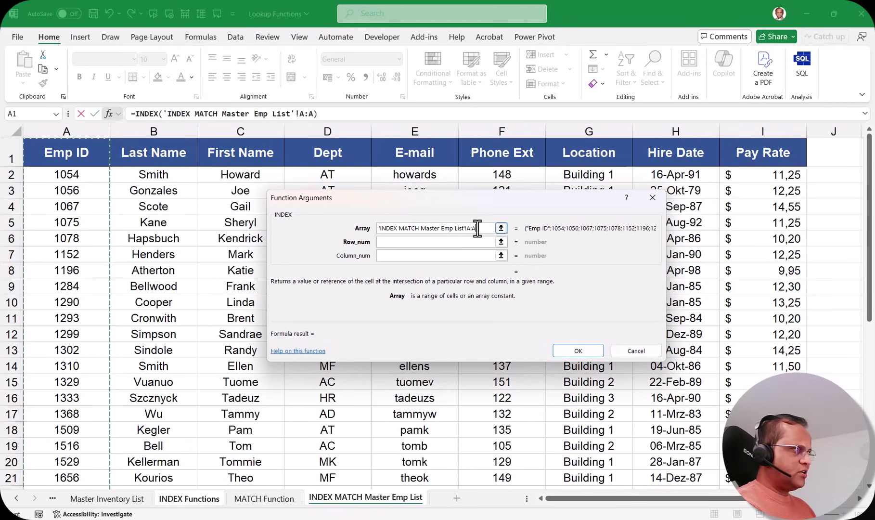
pyautogui.click(379, 241)
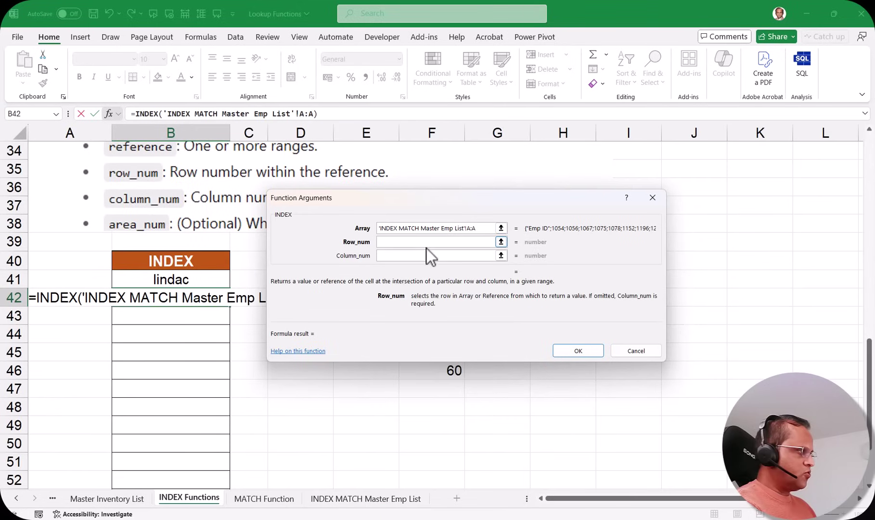
pyautogui.write('15')
pyautogui.click(404, 254)
pyautogui.click(381, 241)
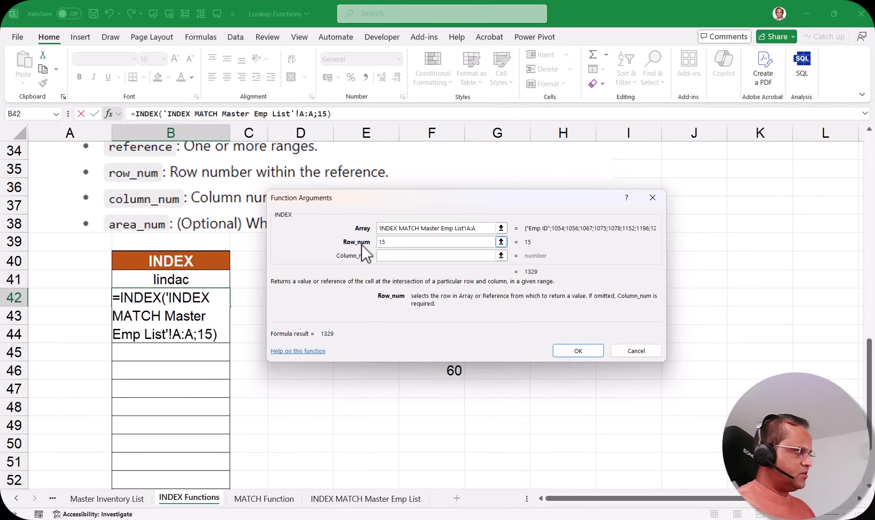
pyautogui.click(390, 256)
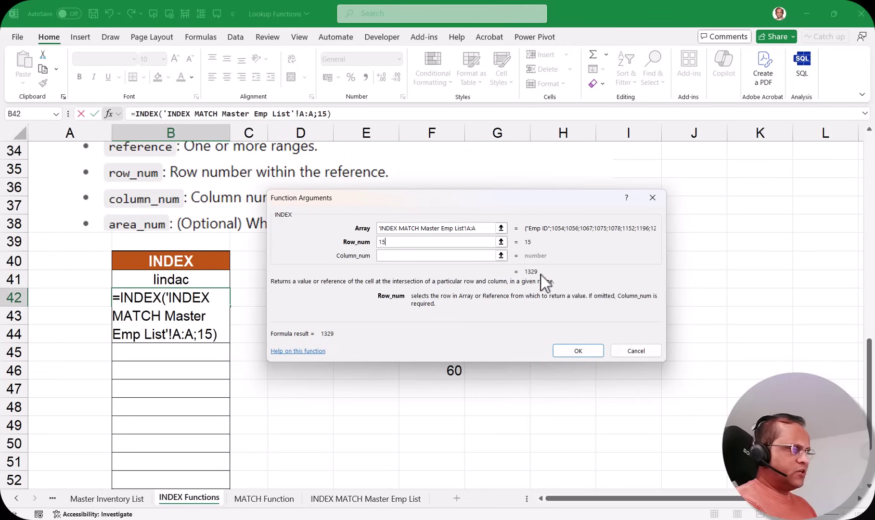
pyautogui.click(571, 349)
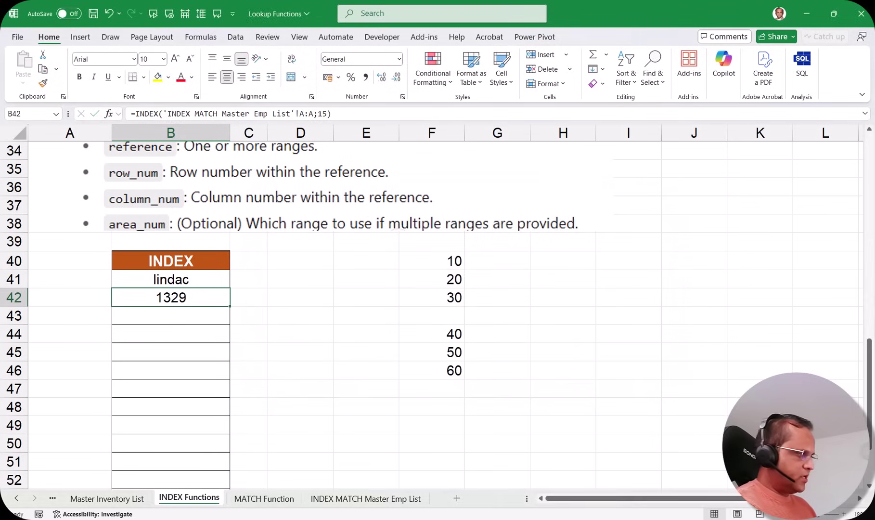
# Step: Highlight row 15 and column A together on the INDEX MATCH Master Emp List sheet to check their intersection
pyautogui.click(325, 503)
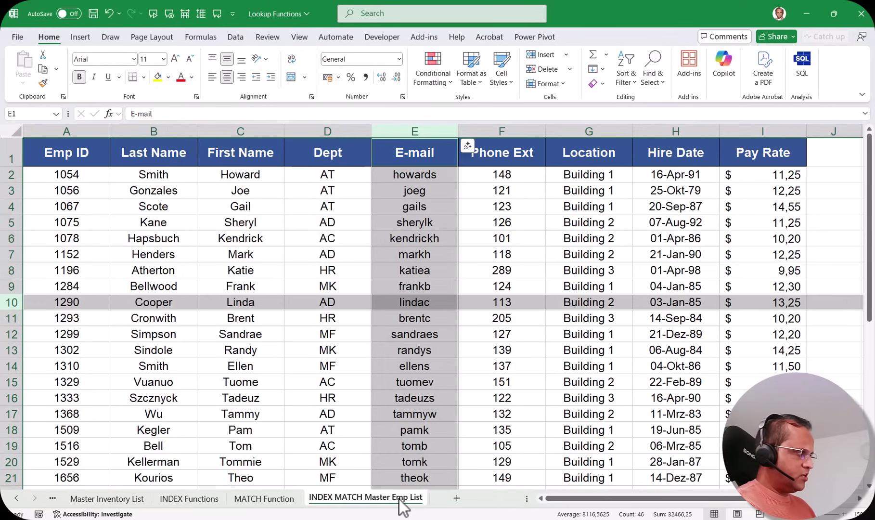
pyautogui.click(205, 273)
pyautogui.click(12, 382)
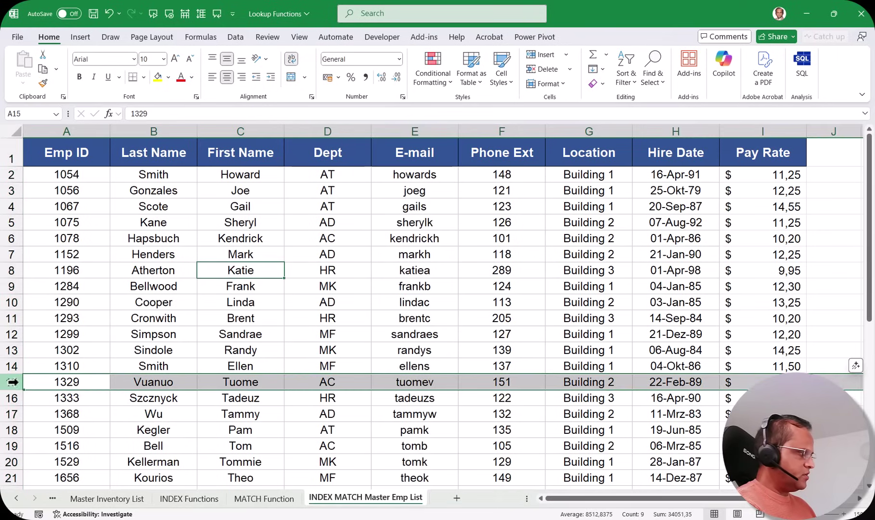
pyautogui.keyDown('ctrl'); pyautogui.click(77, 130); pyautogui.keyUp('ctrl')
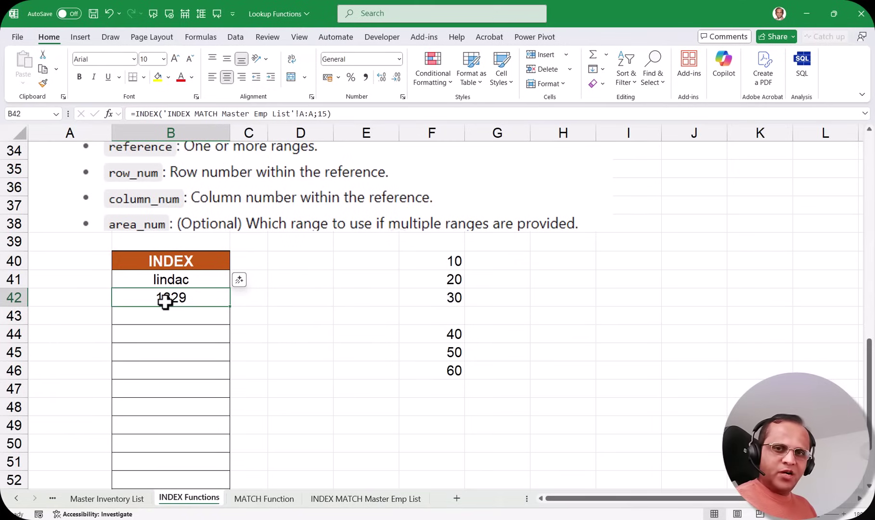
pyautogui.press('Return')
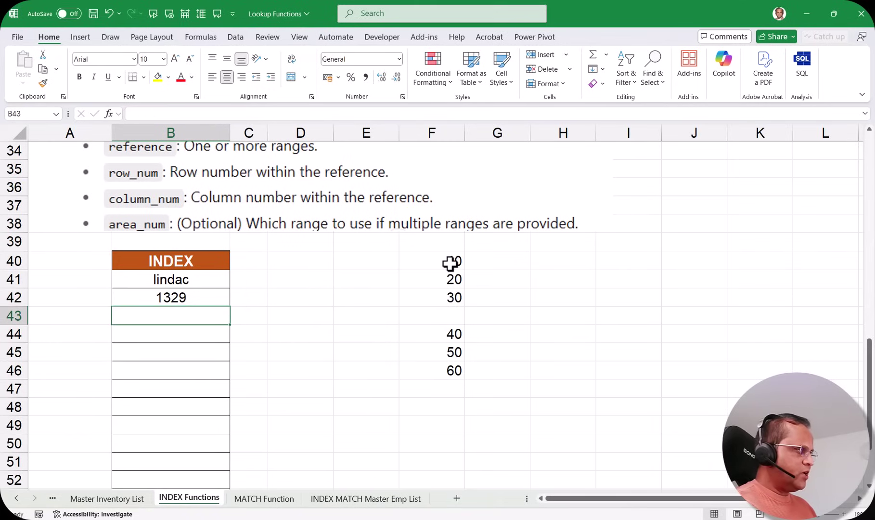
# Step: Review the array and reference form notes for INDEX, and highlight the sample ranges F40:F42 and F44:F46 on the INDEX Functions sheet
pyautogui.scroll(7, 433, 272)
pyautogui.scroll(-3, 211, 273)
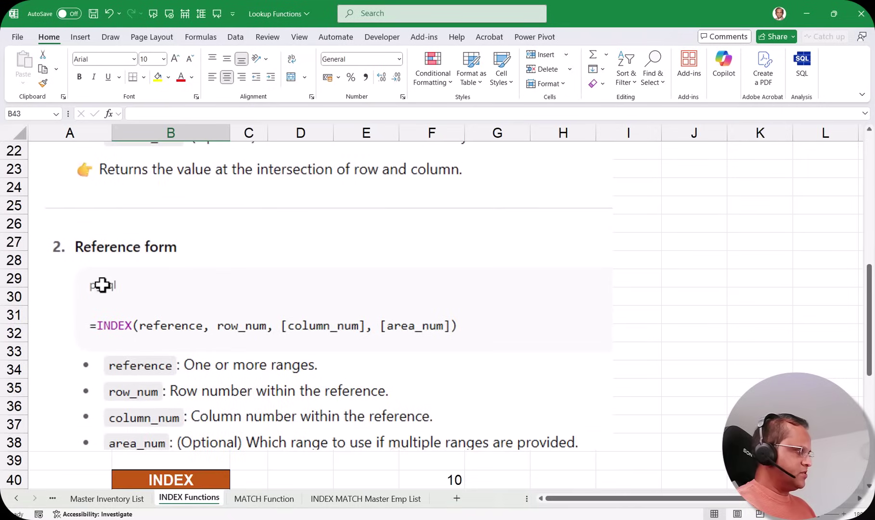
pyautogui.scroll(3, 221, 269)
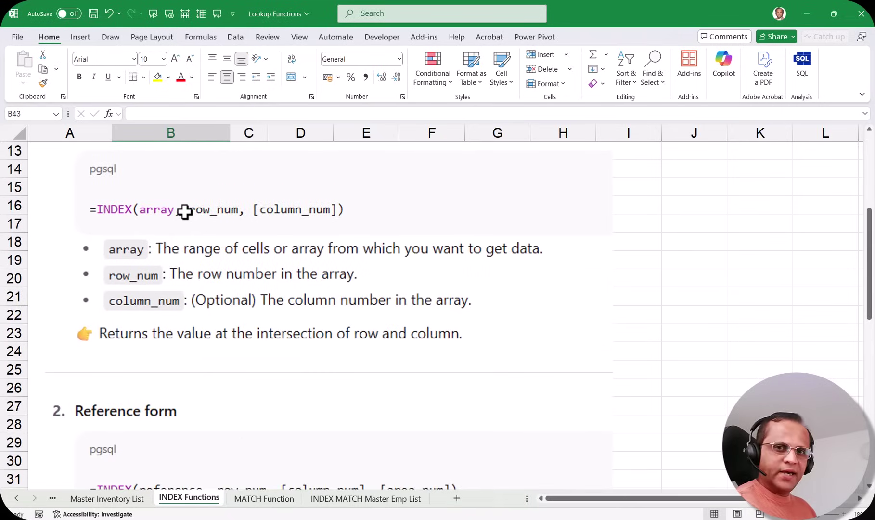
pyautogui.scroll(-4, 259, 306)
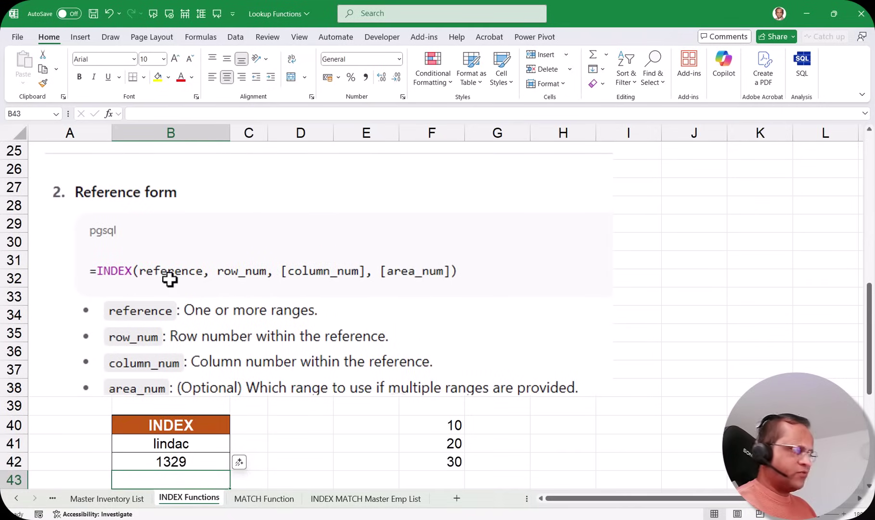
pyautogui.scroll(-2, 170, 279)
pyautogui.moveTo(441, 315); pyautogui.dragTo(443, 352)
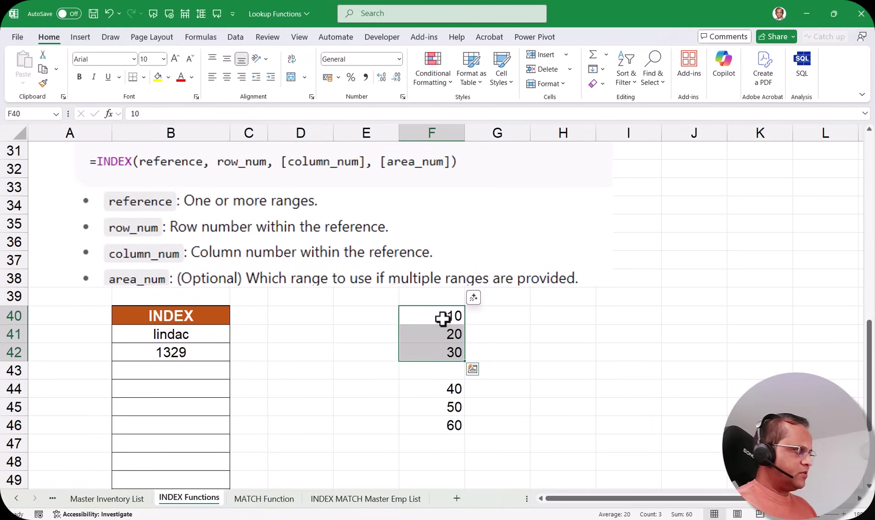
pyautogui.scroll(-1, 488, 375)
pyautogui.moveTo(434, 333); pyautogui.dragTo(434, 366)
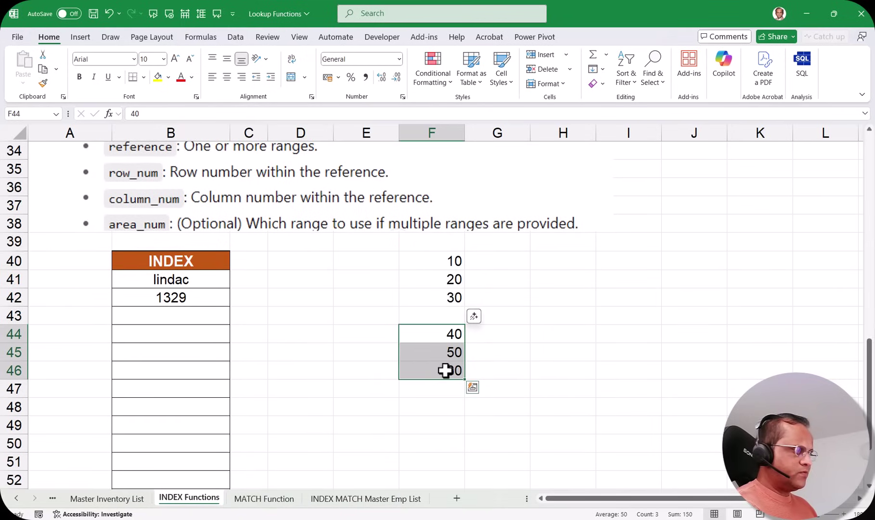
pyautogui.click(642, 382)
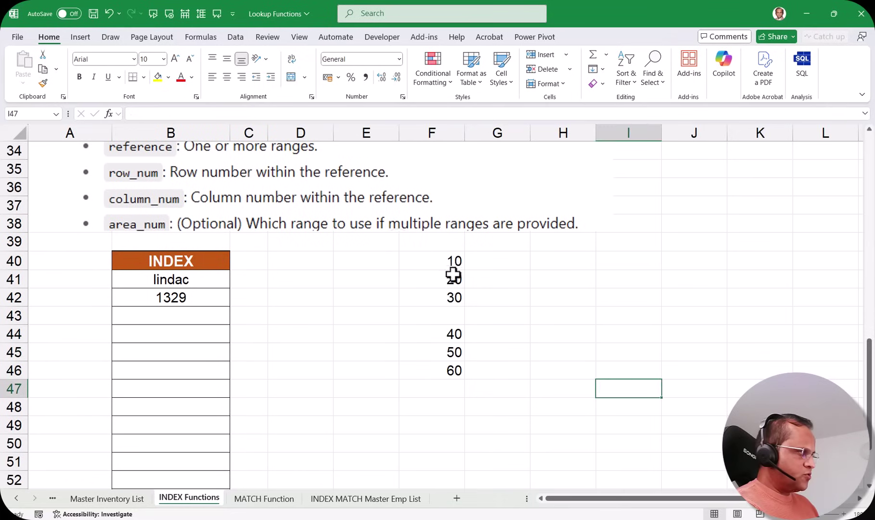
# Step: Start an INDEX formula in cell F49 and open its arguments in reference form with reference, row_num, column_num and area_num
pyautogui.scroll(-1, 450, 360)
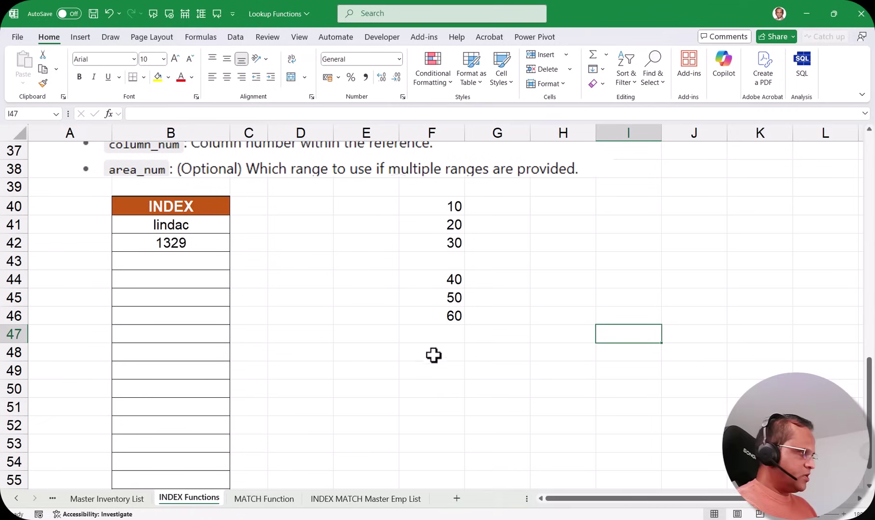
pyautogui.click(431, 370)
pyautogui.write('=IN')
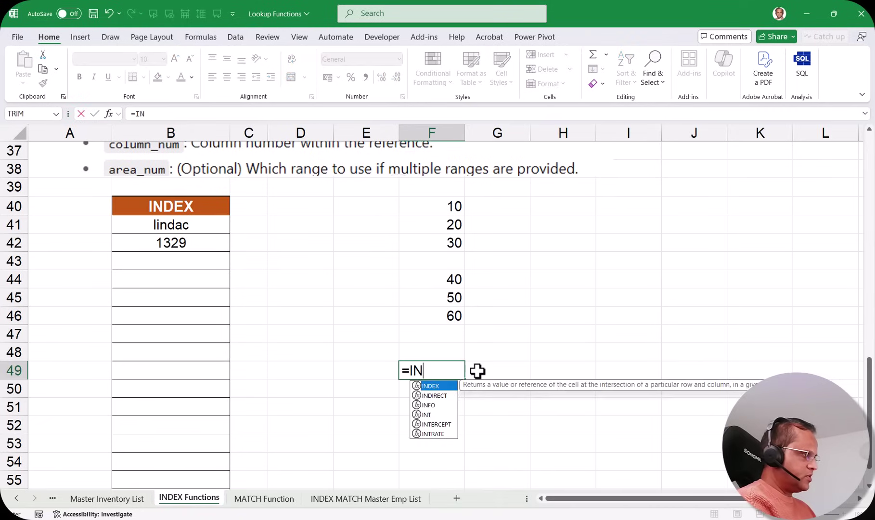
pyautogui.press('Tab')
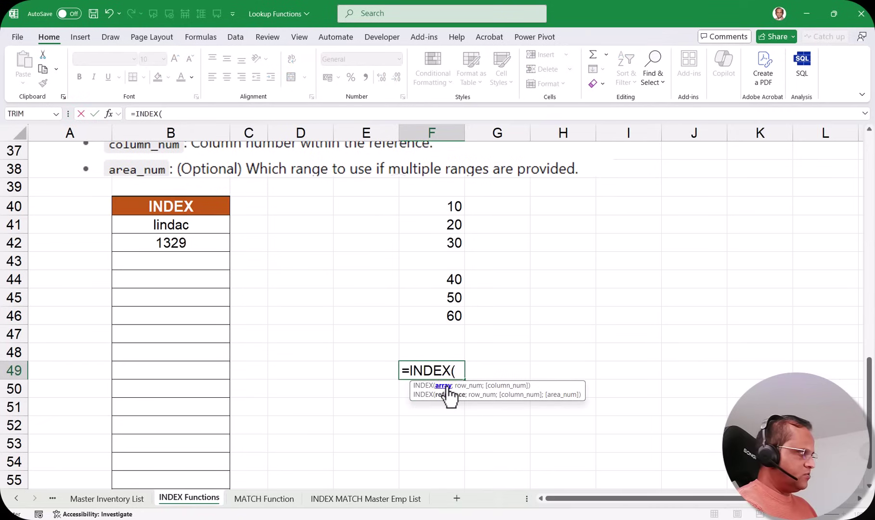
pyautogui.click(109, 114)
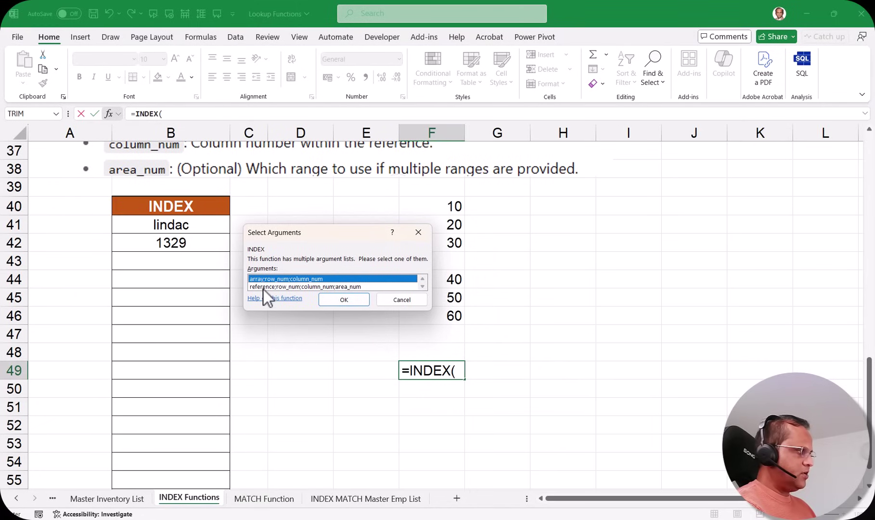
pyautogui.click(263, 287)
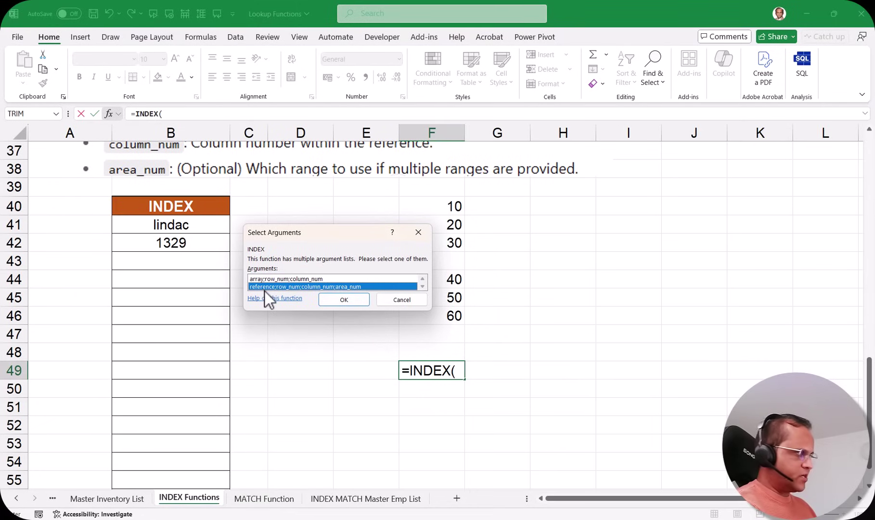
pyautogui.click(343, 299)
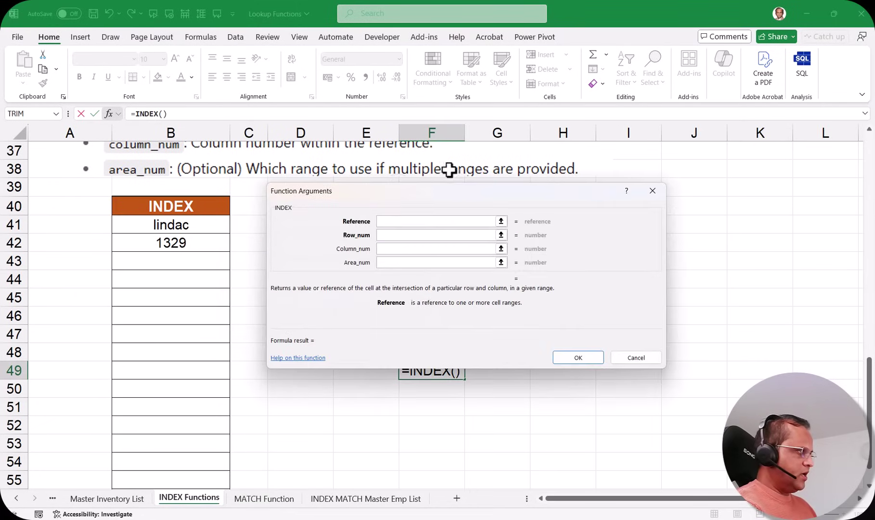
# Step: Set the INDEX reference argument to the two ranges F40:F42 and F44:F46, separated by a semicolon
pyautogui.moveTo(366, 182); pyautogui.dragTo(183, 178)
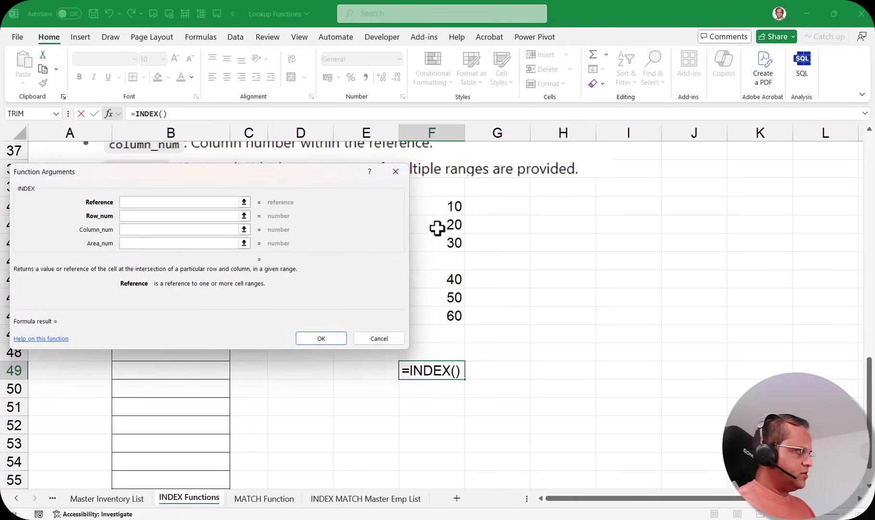
pyautogui.moveTo(449, 207); pyautogui.dragTo(449, 240)
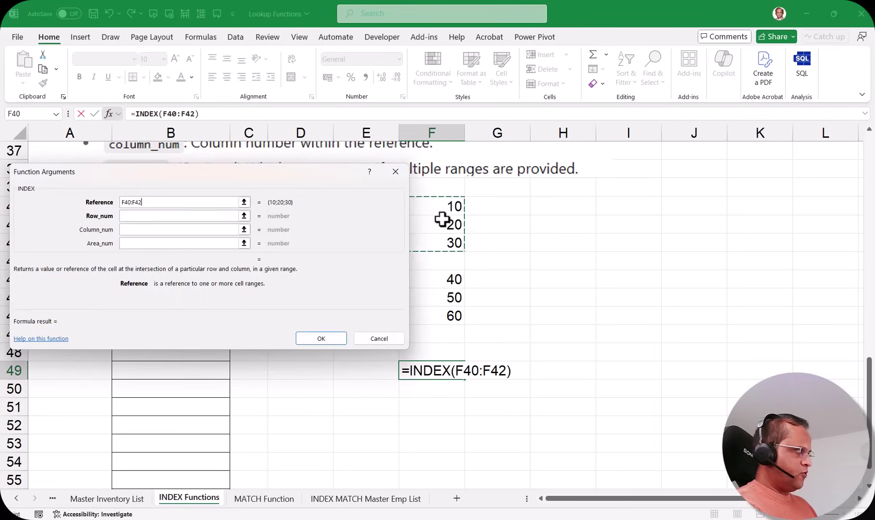
pyautogui.click(148, 202)
pyautogui.write(';')
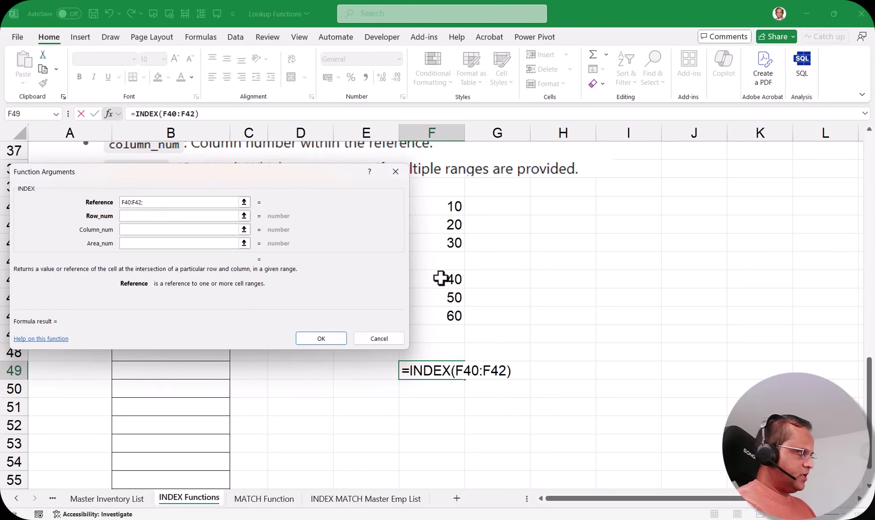
pyautogui.moveTo(440, 278); pyautogui.dragTo(439, 310)
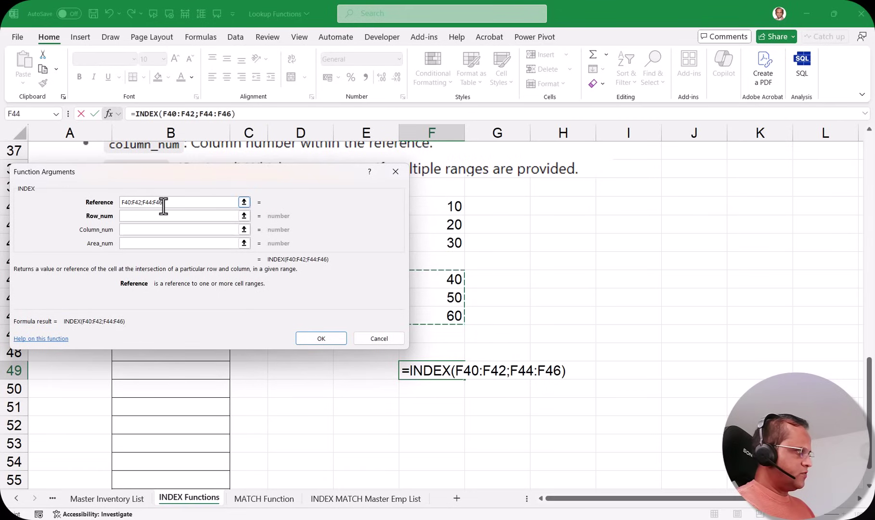
# Step: Set the INDEX row number to 2, the column number to 1 and the area number to 2
pyautogui.click(137, 216)
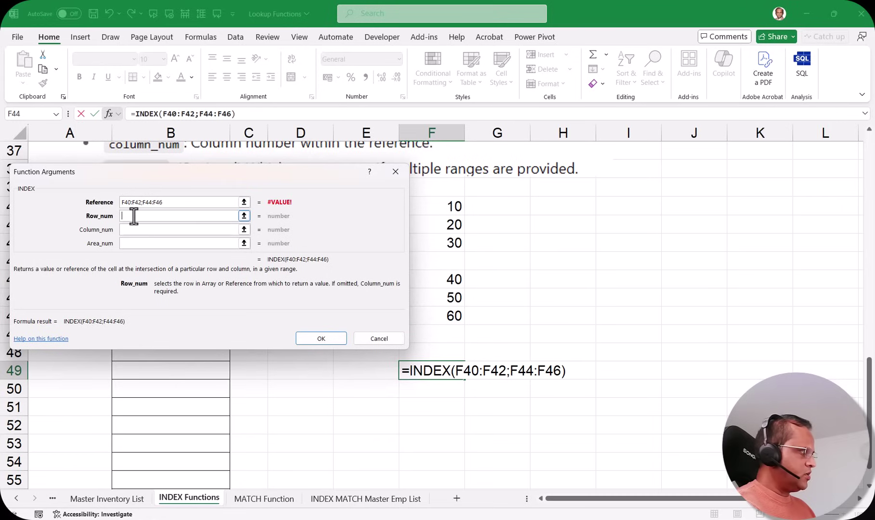
pyautogui.write('2')
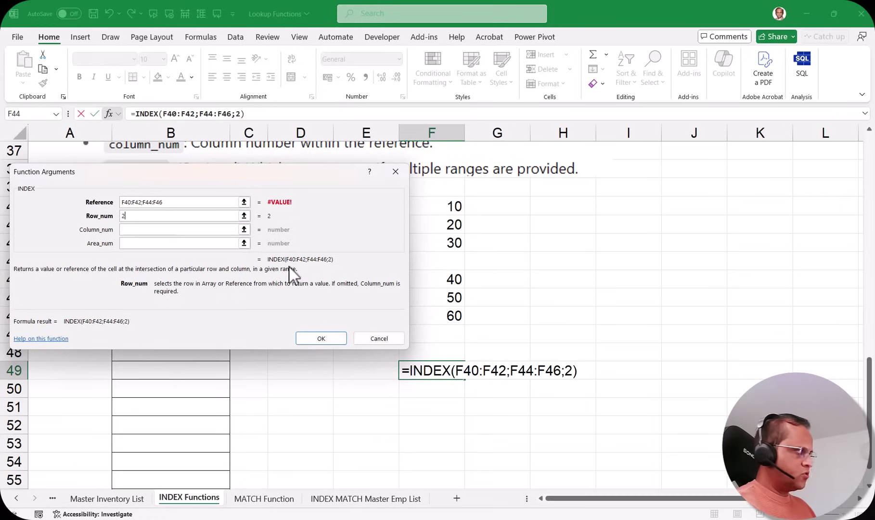
pyautogui.click(126, 231)
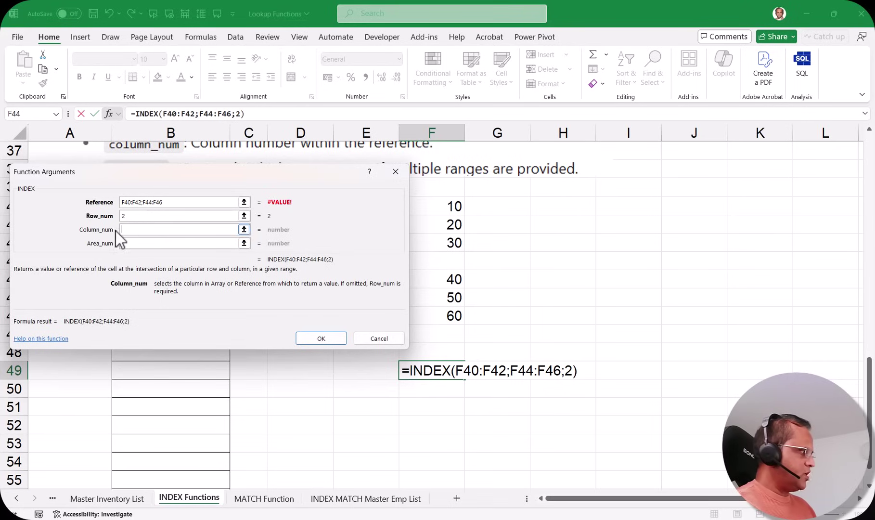
pyautogui.click(147, 243)
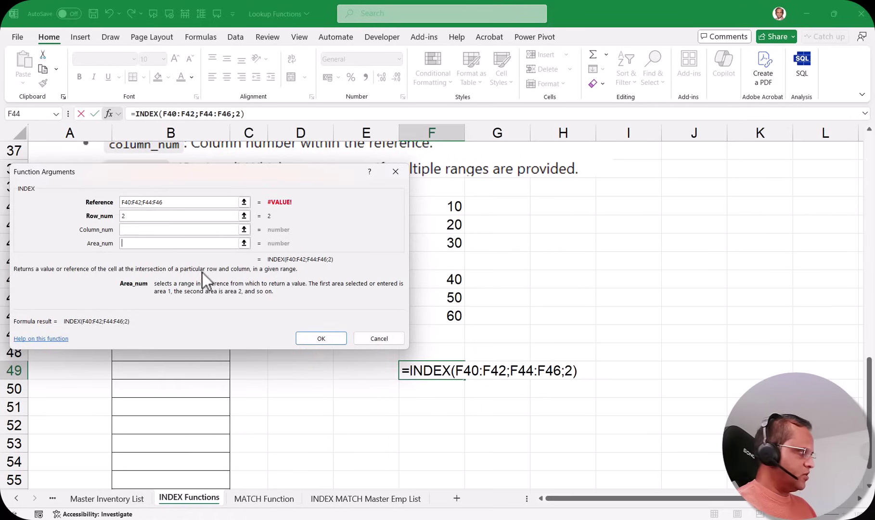
pyautogui.click(131, 243)
pyautogui.write('2')
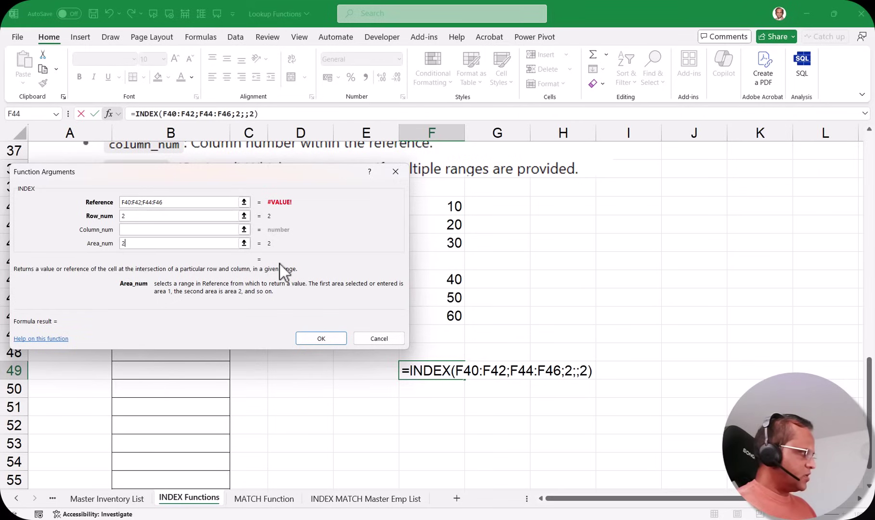
pyautogui.click(135, 229)
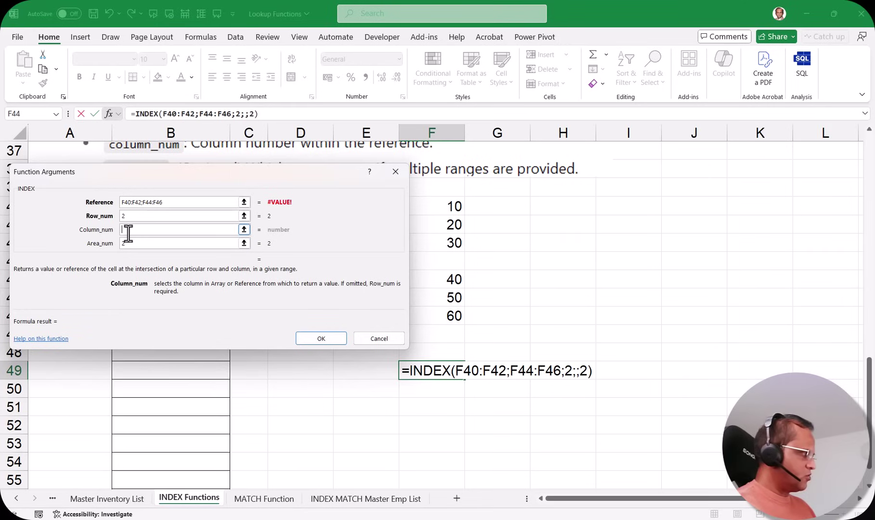
pyautogui.write('1')
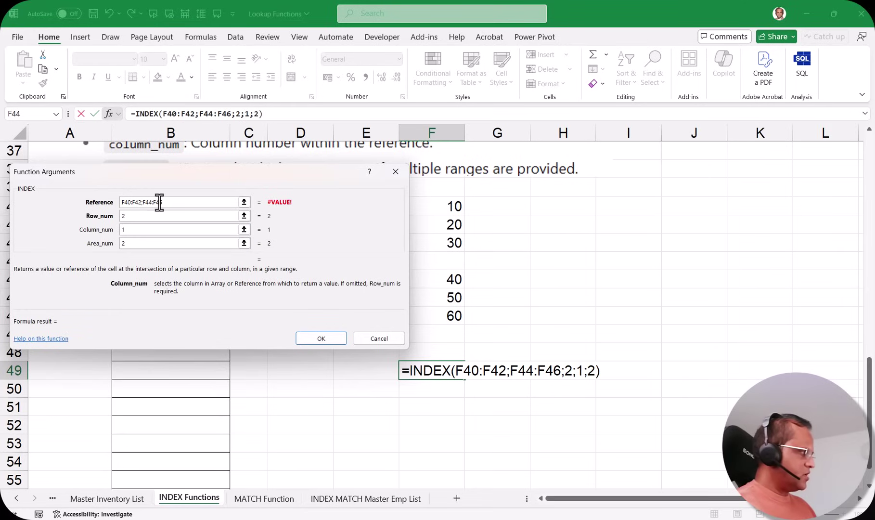
# Step: Enclose the two ranges in the INDEX reference argument in parentheses, giving (F40:F42;F44:F46)
pyautogui.click(122, 201)
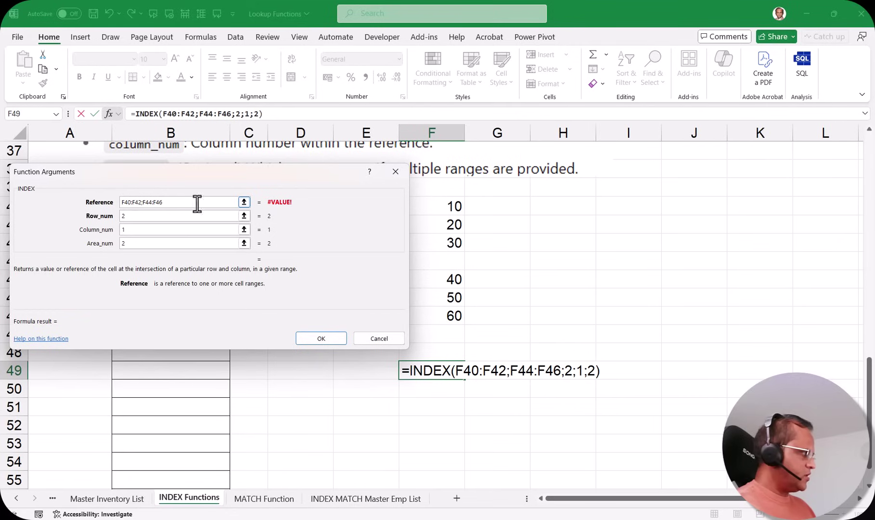
pyautogui.write('(')
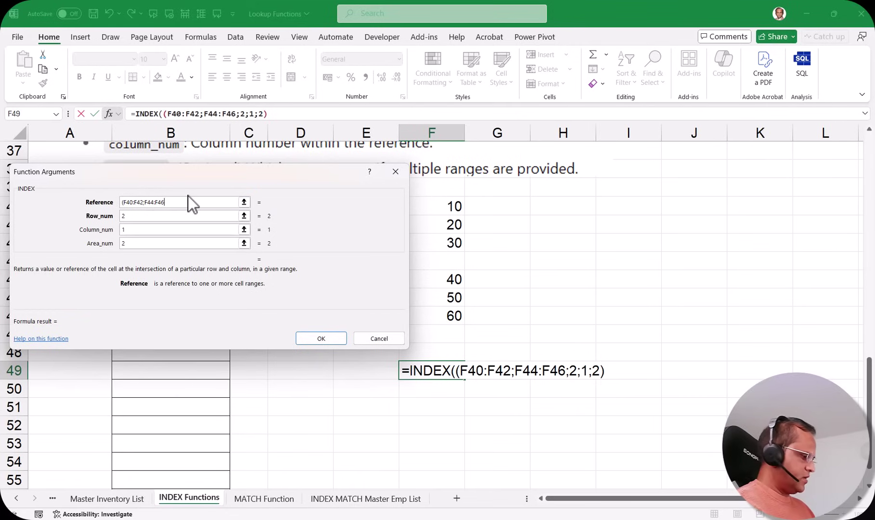
pyautogui.click(189, 197)
pyautogui.write(')')
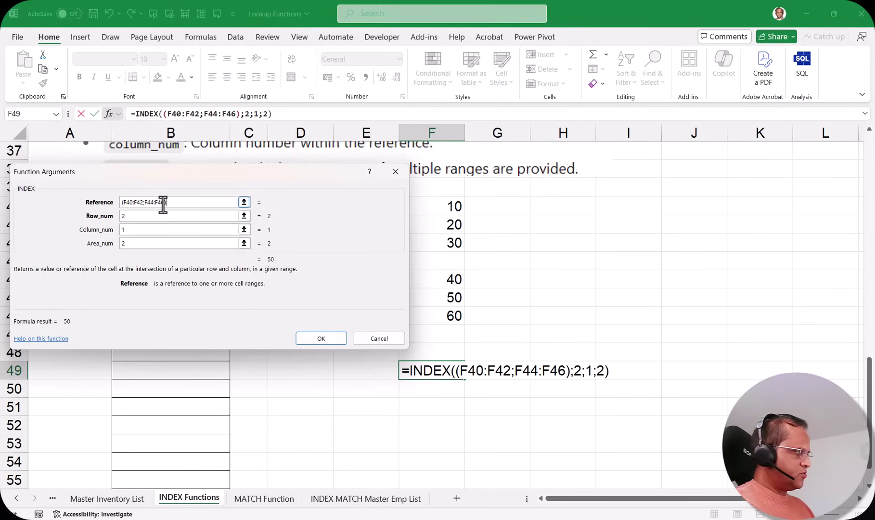
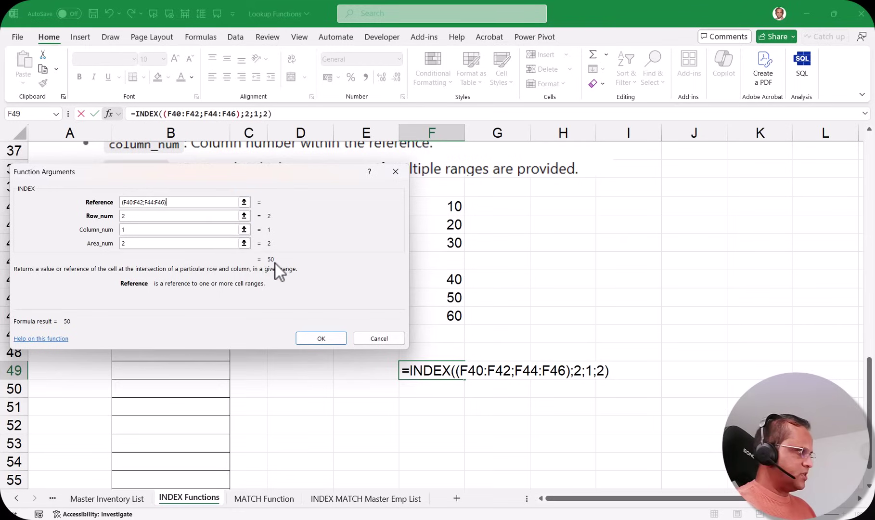
# Step: Clear the INDEX column number and re-enter it as 1
pyautogui.click(126, 216)
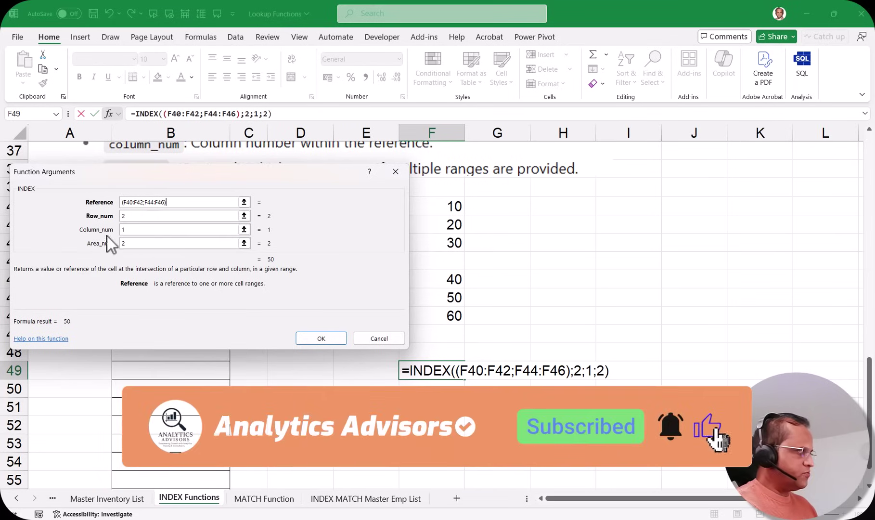
pyautogui.click(129, 229)
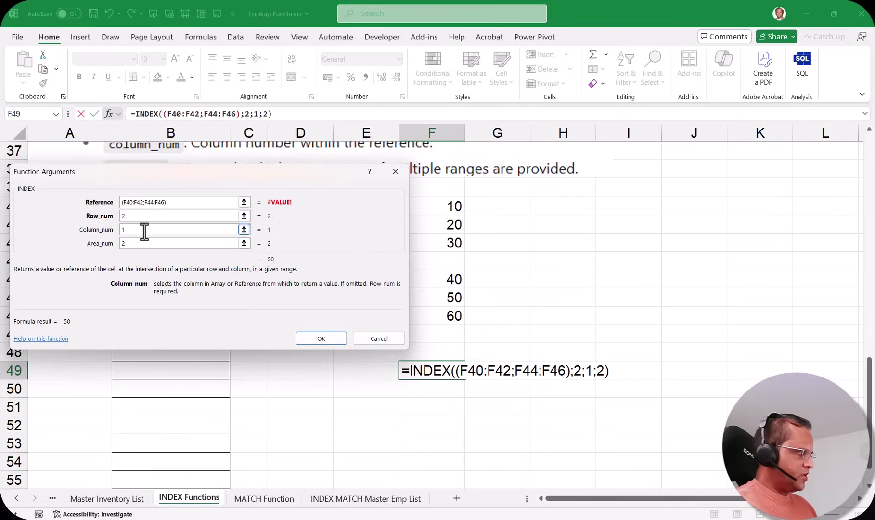
pyautogui.press('BackSpace')
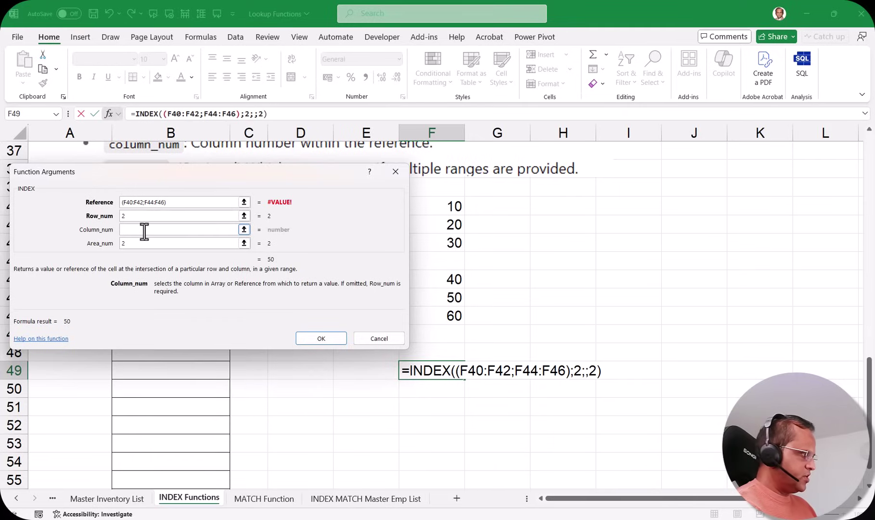
pyautogui.write('1')
pyautogui.press('BackSpace')
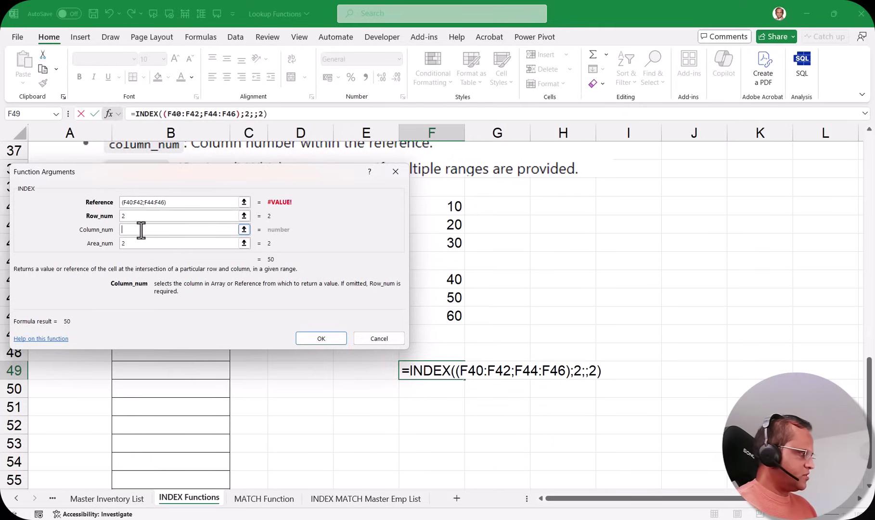
pyautogui.write('1')
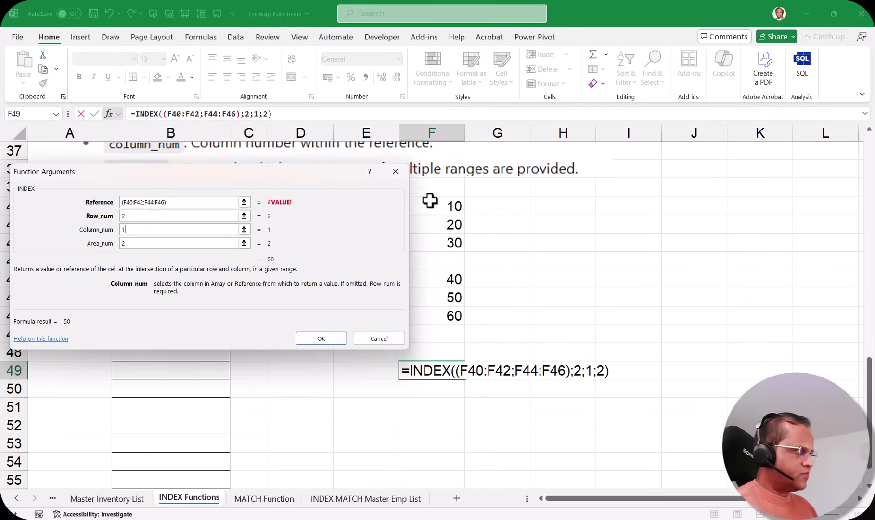
# Step: Try area number 1 so the INDEX formula refers to the first range
pyautogui.click(134, 244)
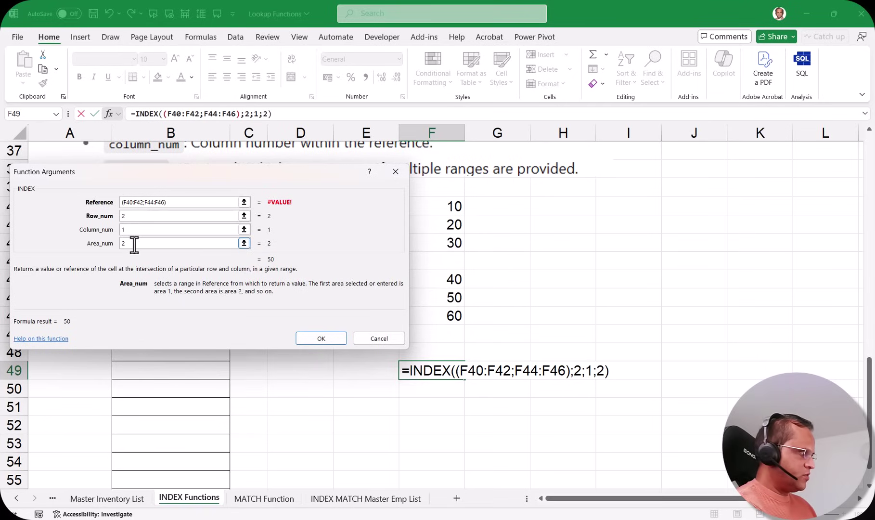
pyautogui.press('BackSpace')
pyautogui.write('1')
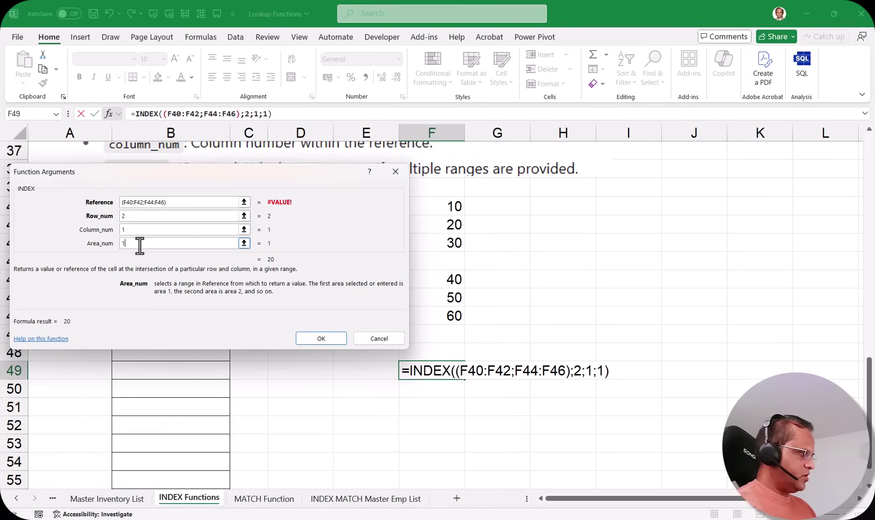
# Step: Set the INDEX area number to 2, commit the formula in F49, and select the matching source cell F45
pyautogui.press('BackSpace')
pyautogui.write('2')
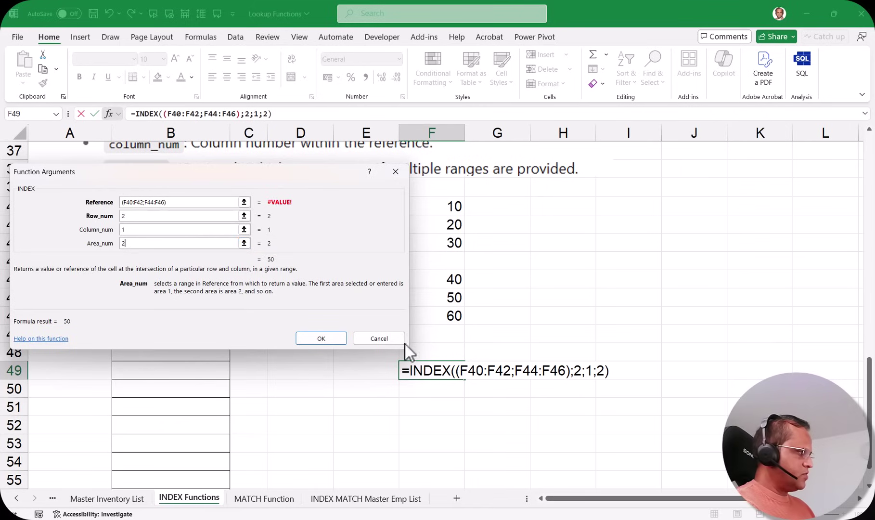
pyautogui.click(320, 339)
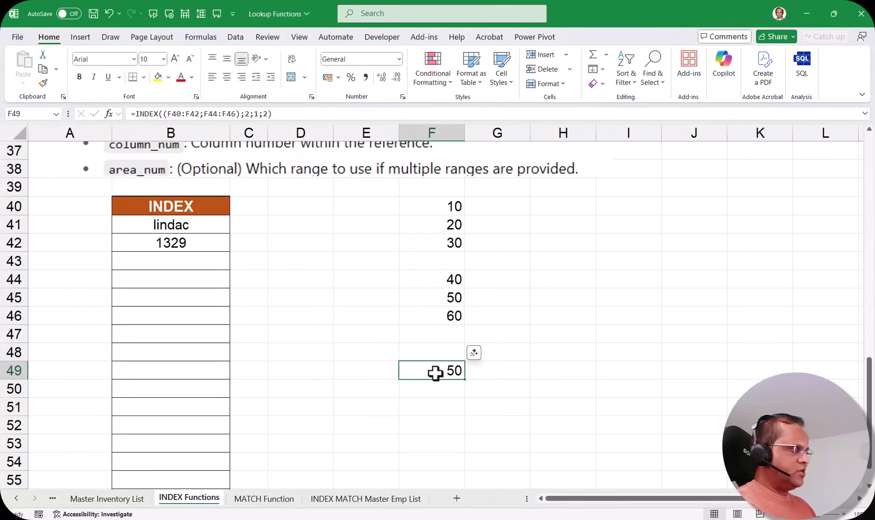
pyautogui.click(427, 295)
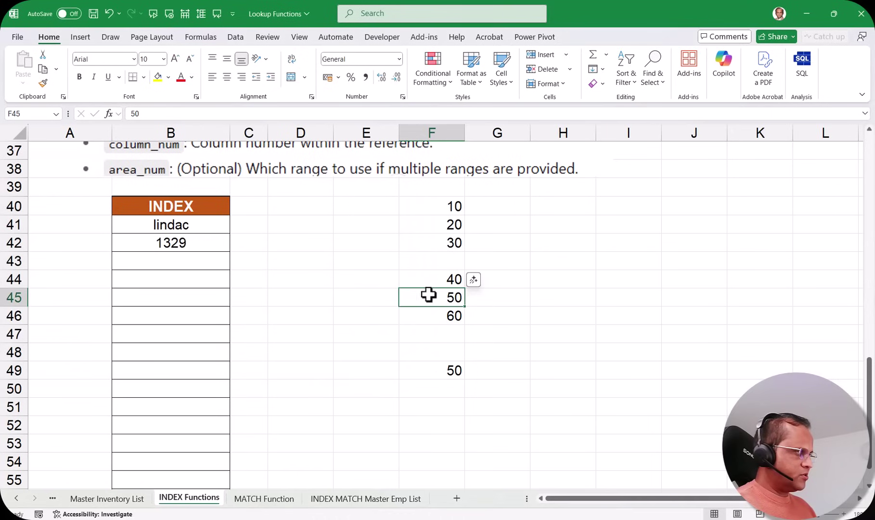